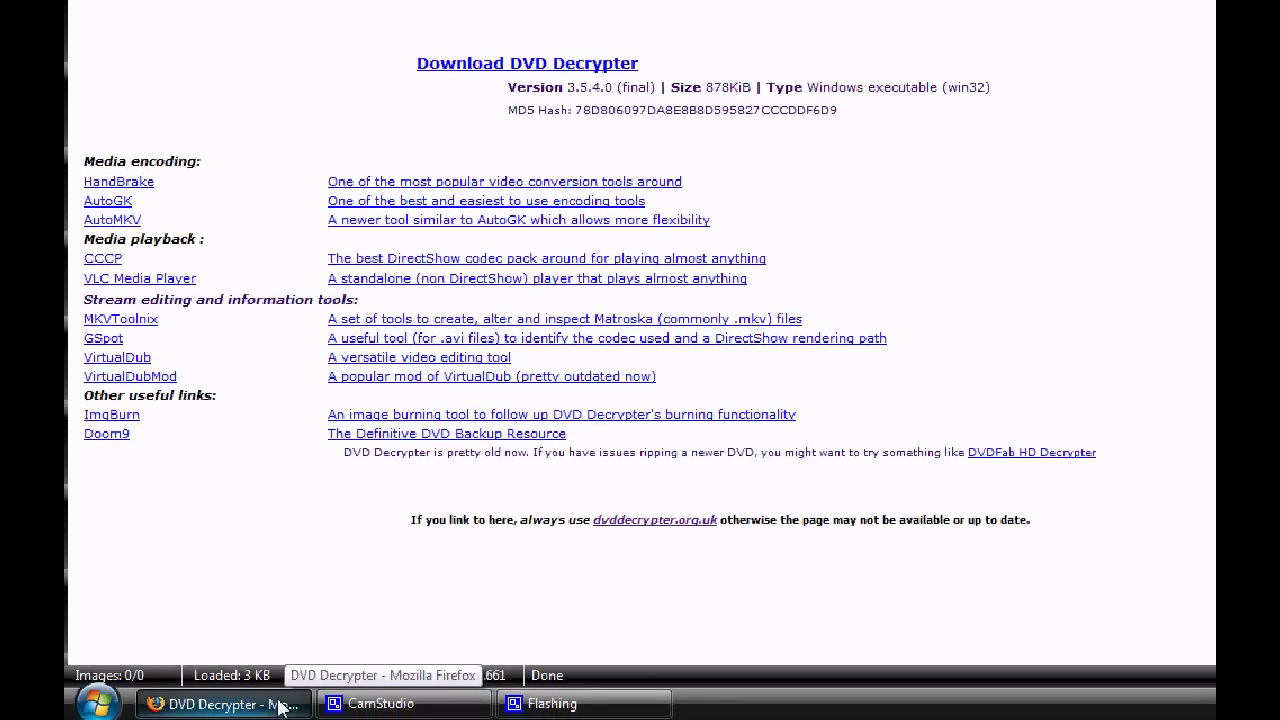
# Launch DVD Decrypter from the installed programs and accept region 1 (USA, Canada) for the disc's RCE protection
pyautogui.click(280, 707)
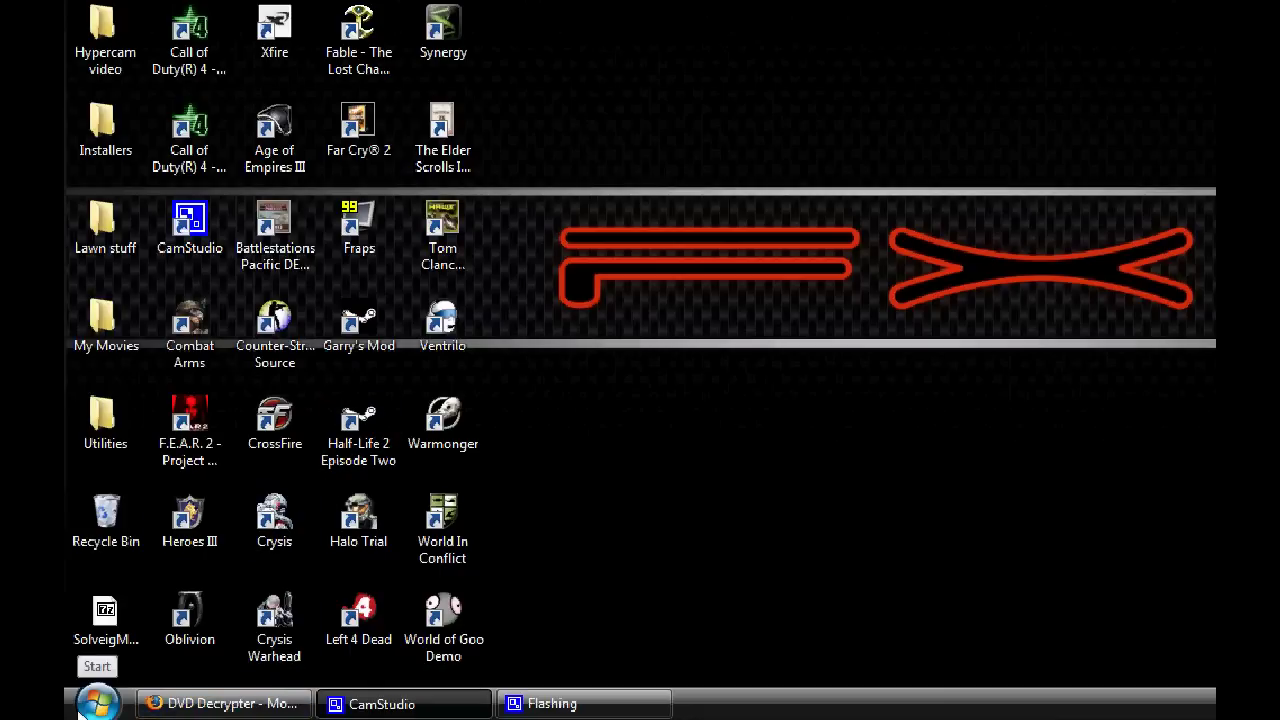
pyautogui.click(84, 708)
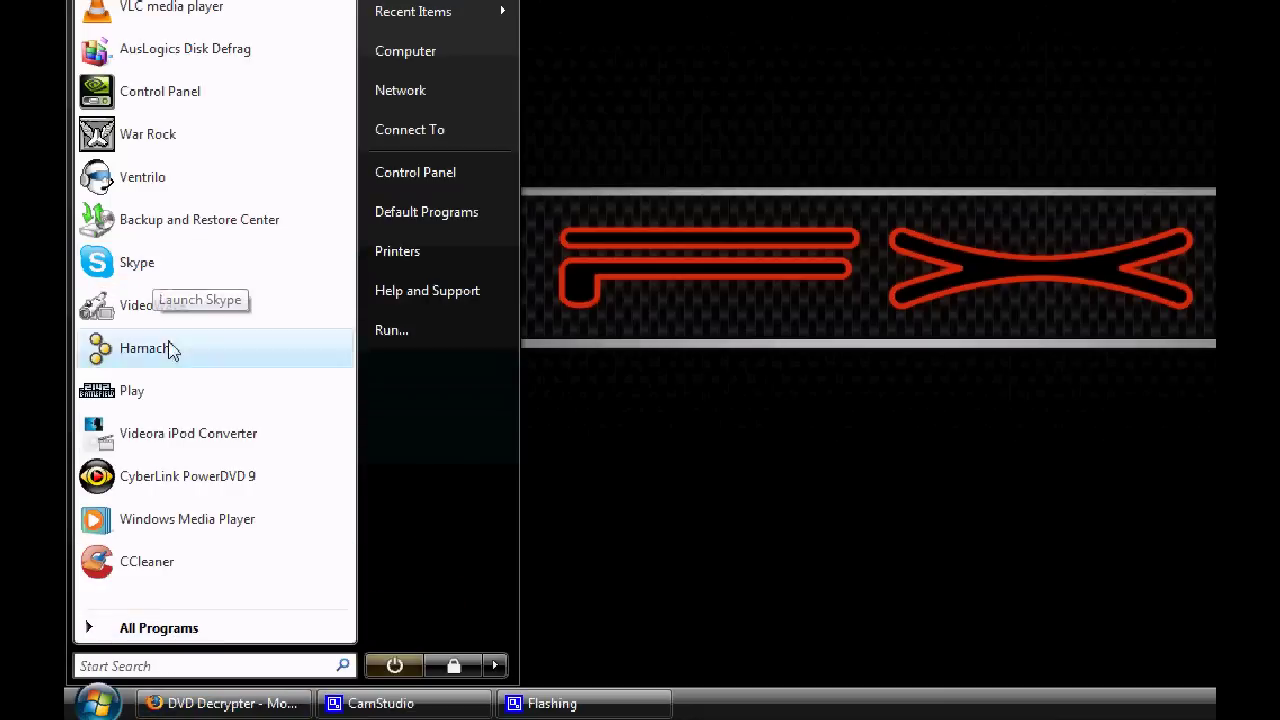
pyautogui.click(195, 630)
pyautogui.scroll(-4, 200, 588)
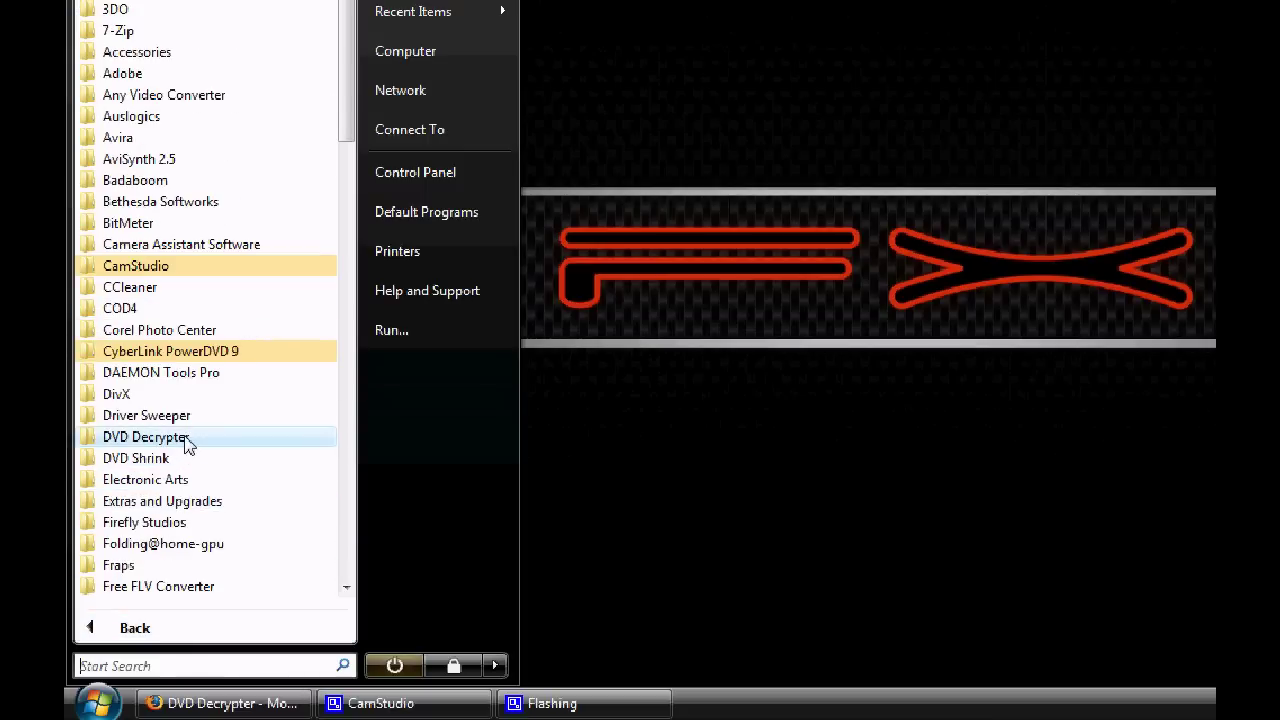
pyautogui.click(190, 444)
pyautogui.click(190, 458)
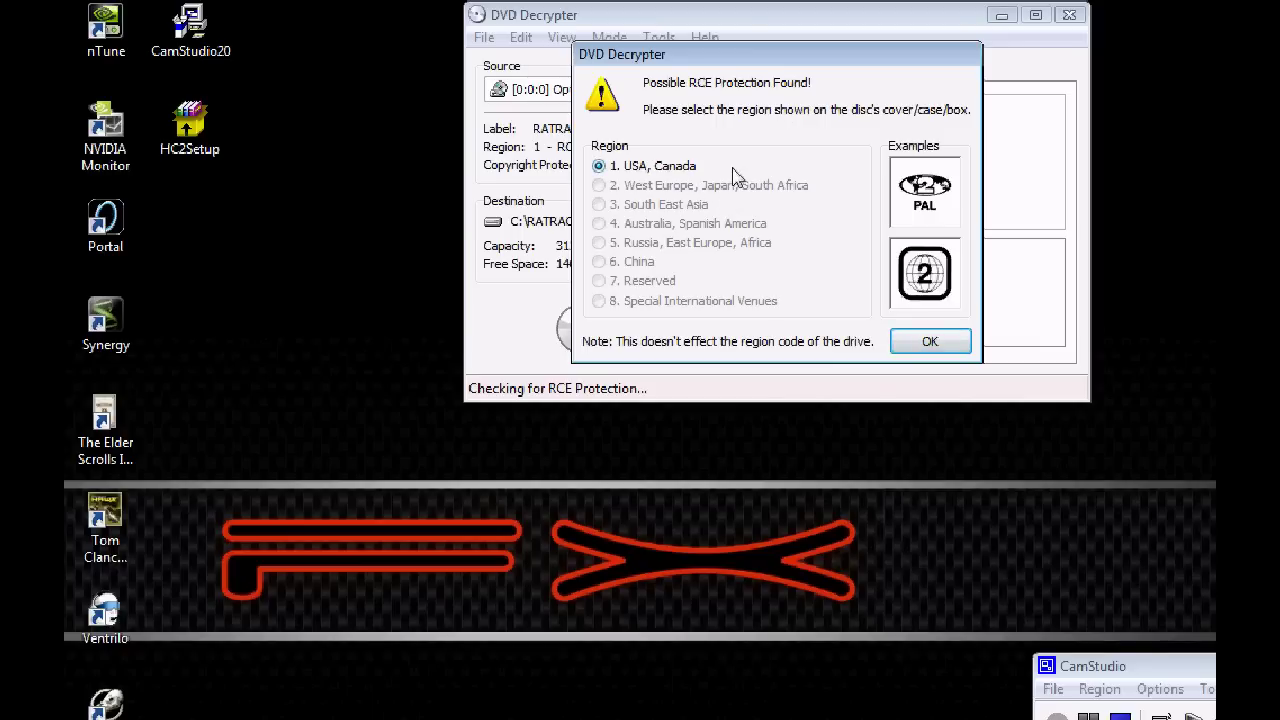
pyautogui.click(908, 343)
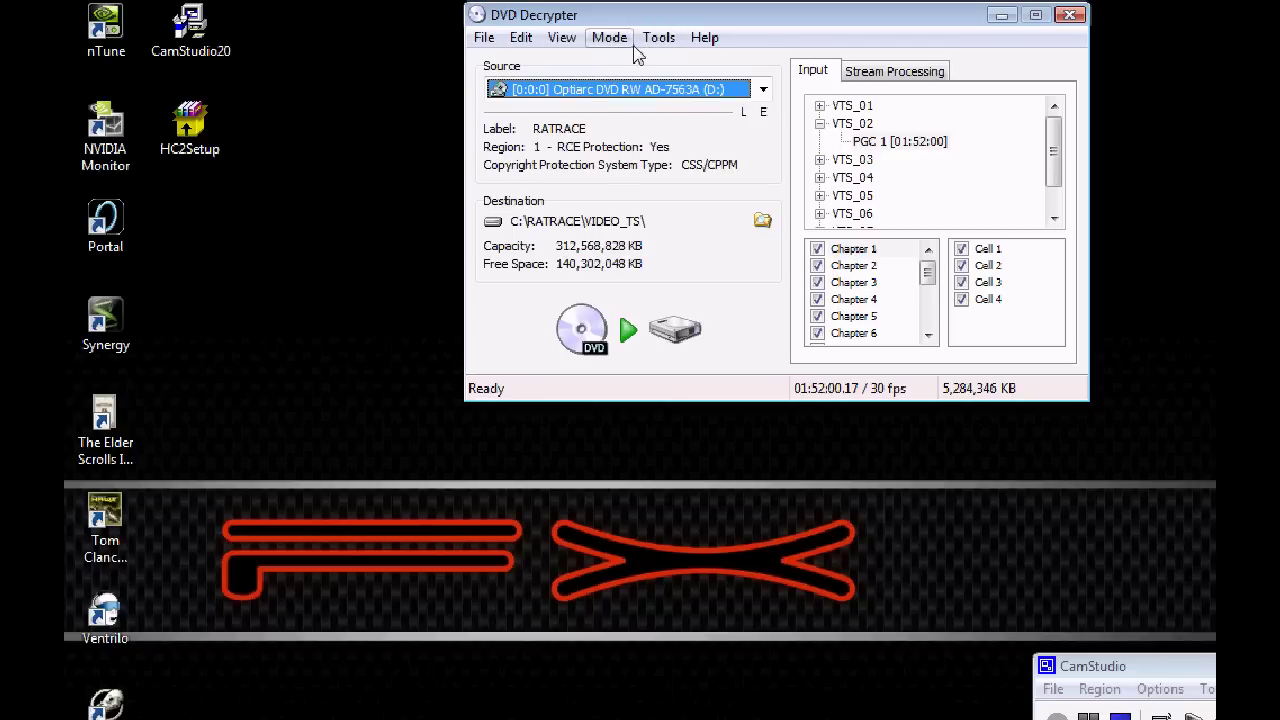
# Check that IFO mode is active and that File Splitting is None in the IFO Mode settings
pyautogui.click(630, 44)
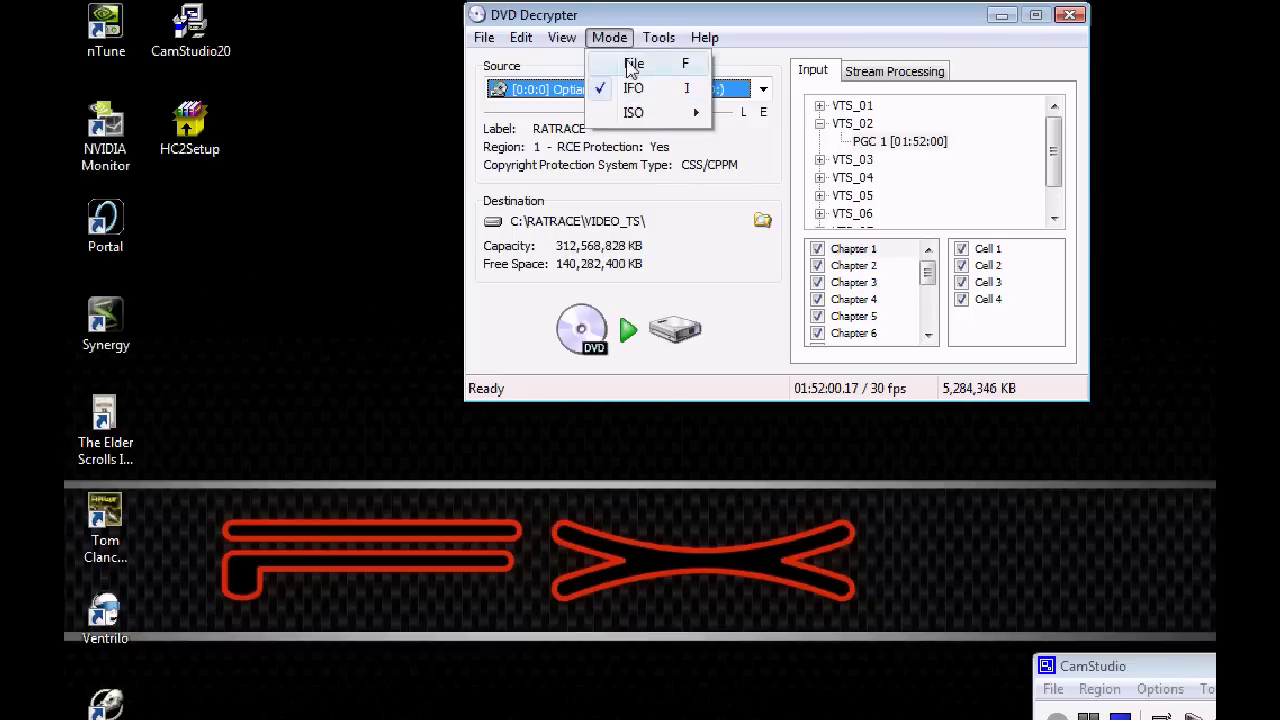
pyautogui.moveTo(655, 40)
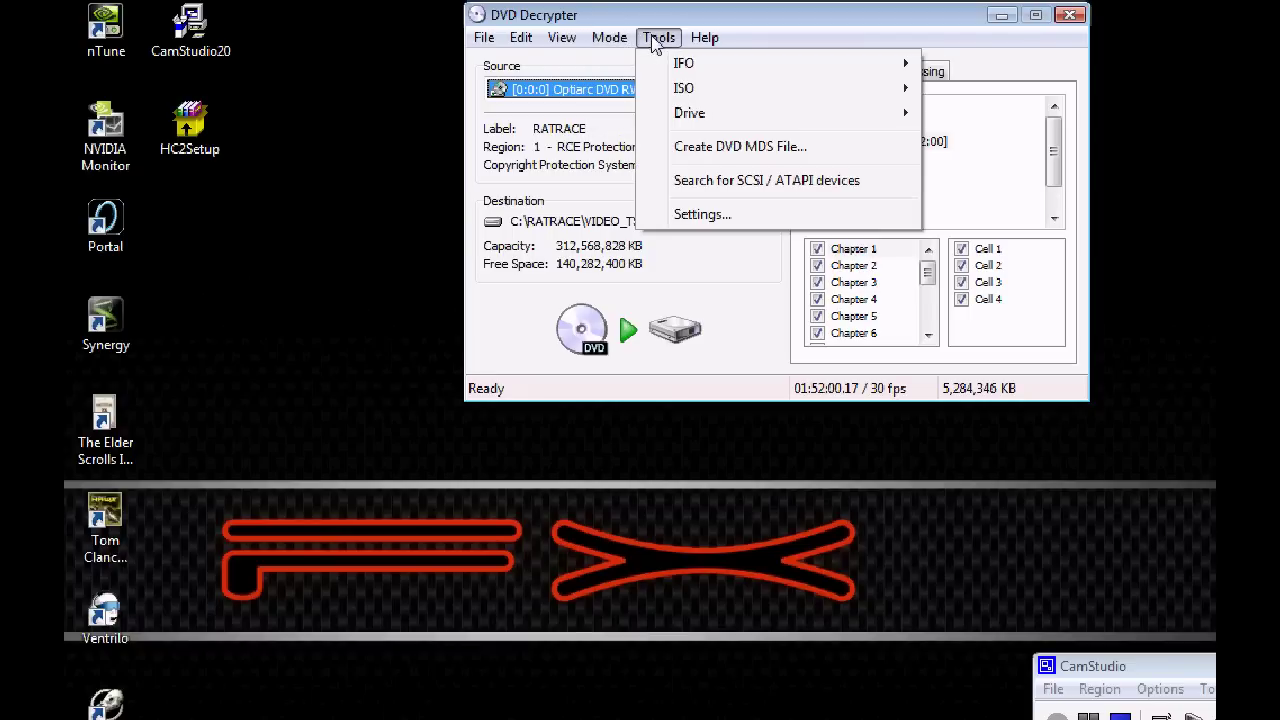
pyautogui.click(688, 216)
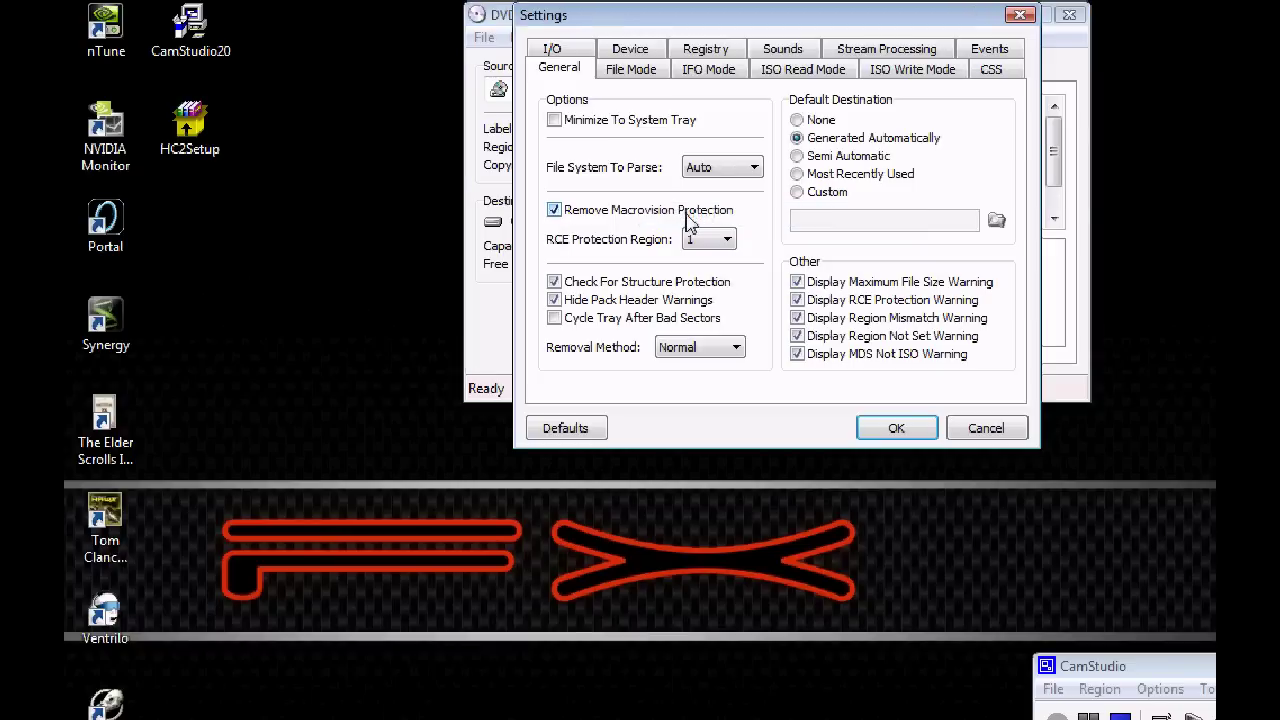
pyautogui.click(711, 75)
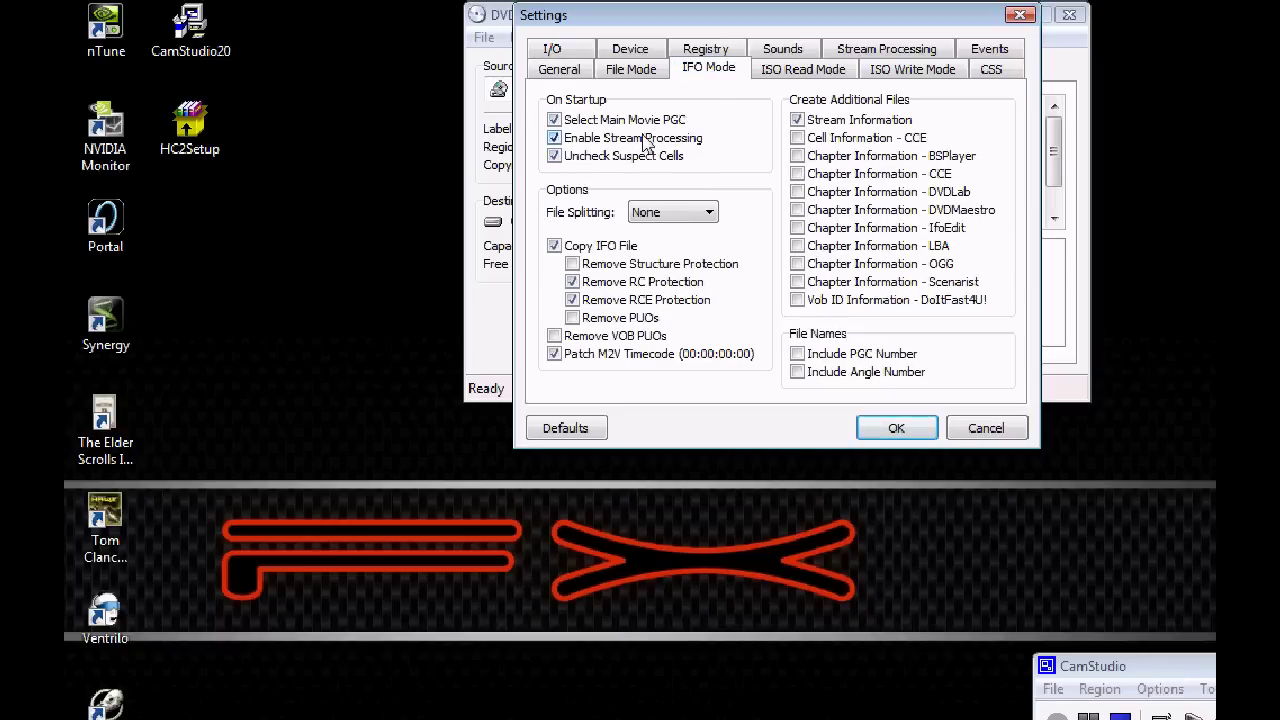
pyautogui.click(690, 220)
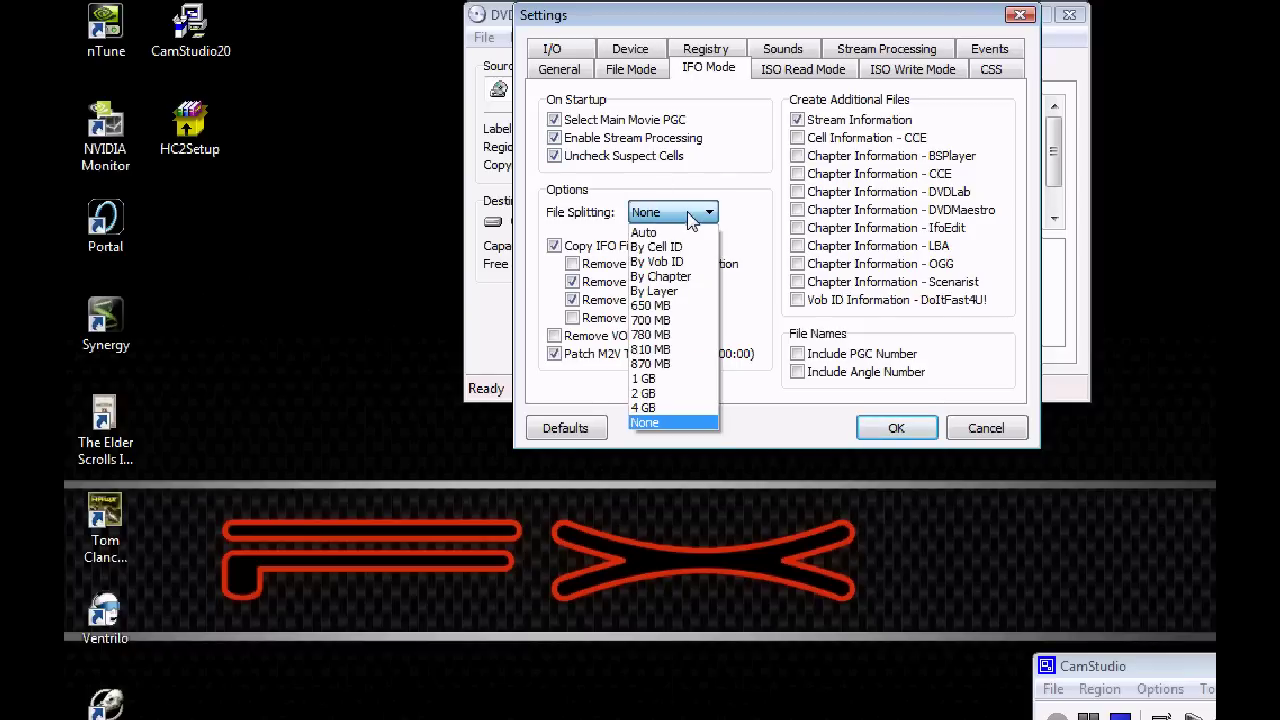
pyautogui.click(690, 220)
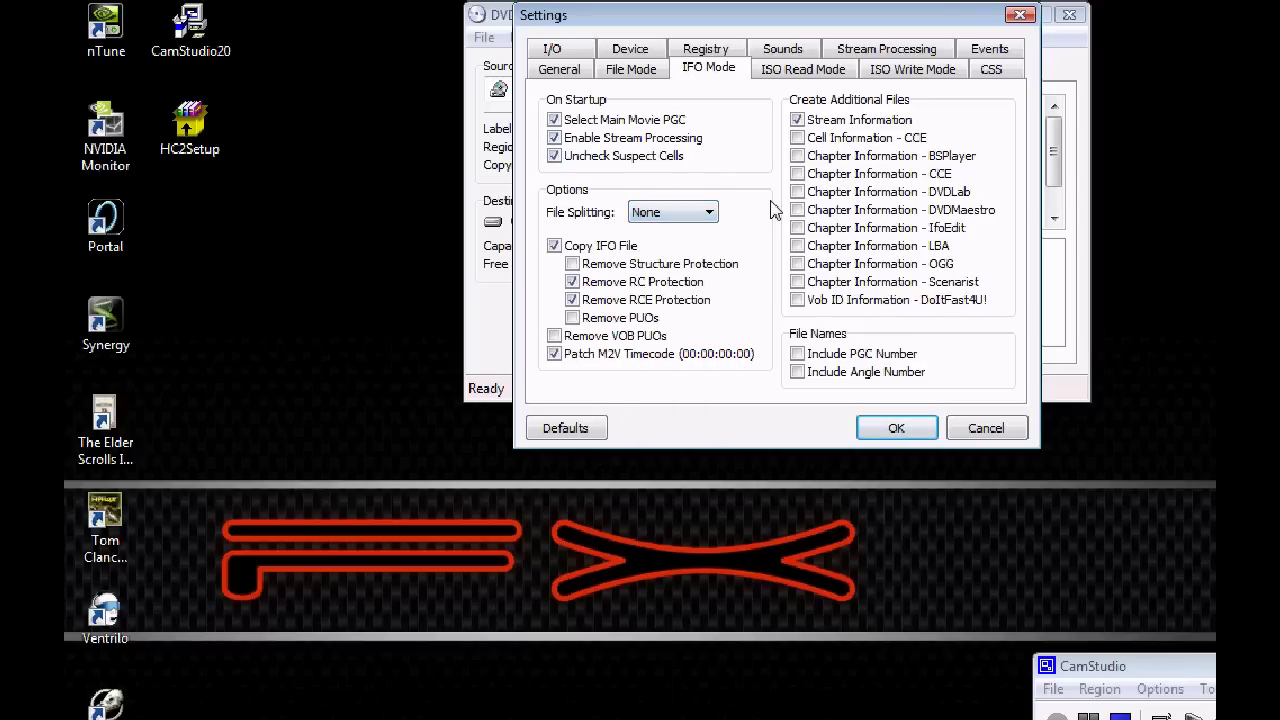
pyautogui.click(896, 428)
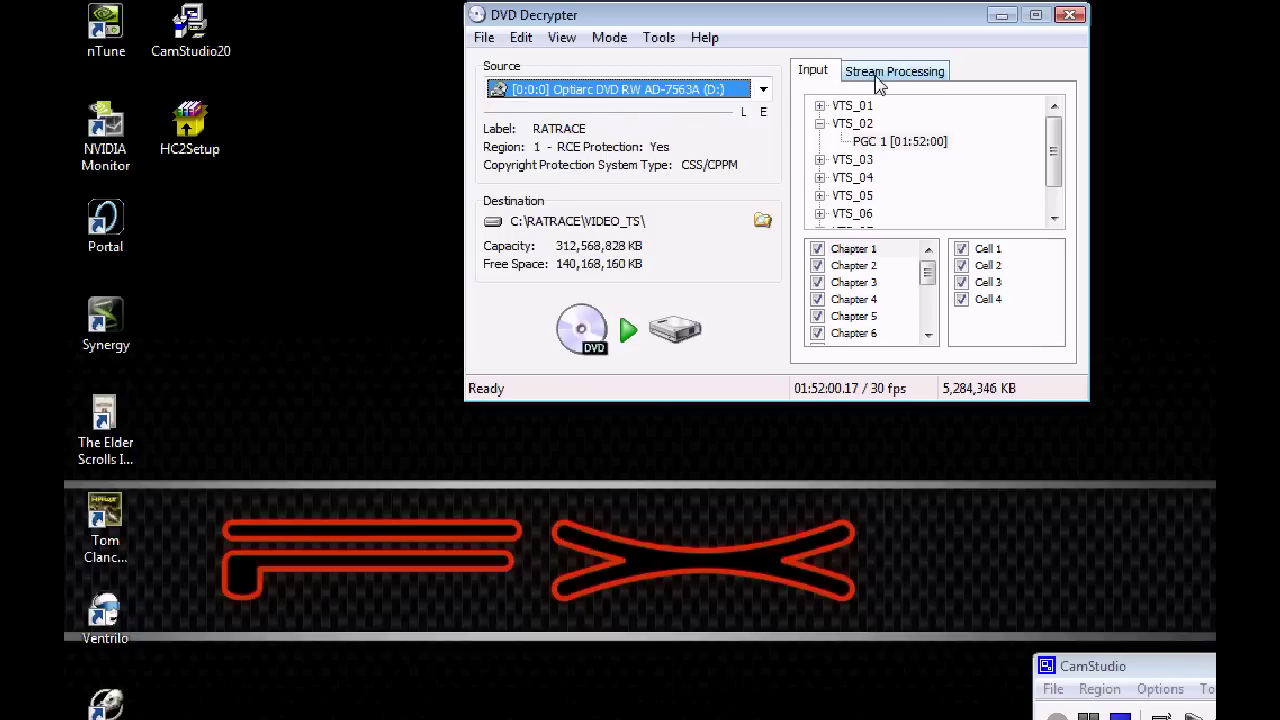
# Enable only the video and English audio for stream processing by excluding the French audio and all four English and French subtitle streams
pyautogui.click(878, 80)
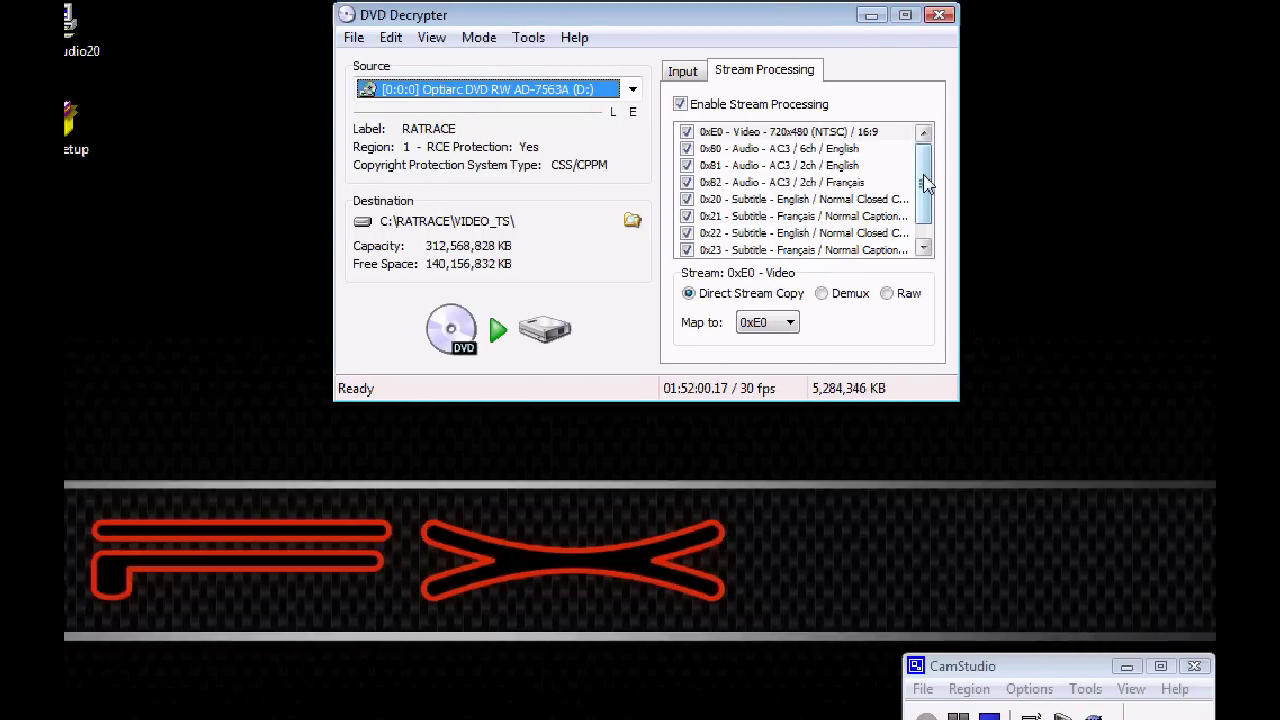
pyautogui.moveTo(1055, 190); pyautogui.dragTo(1060, 232)
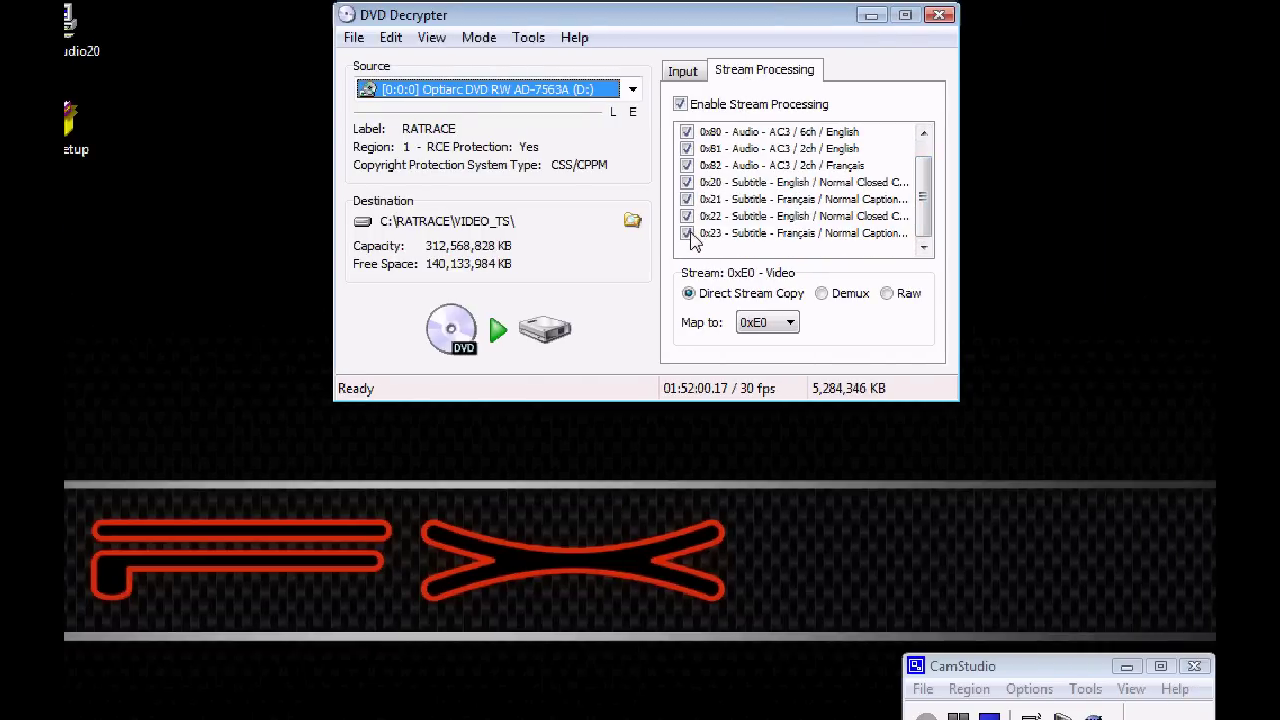
pyautogui.click(687, 233)
pyautogui.click(687, 216)
pyautogui.click(688, 184)
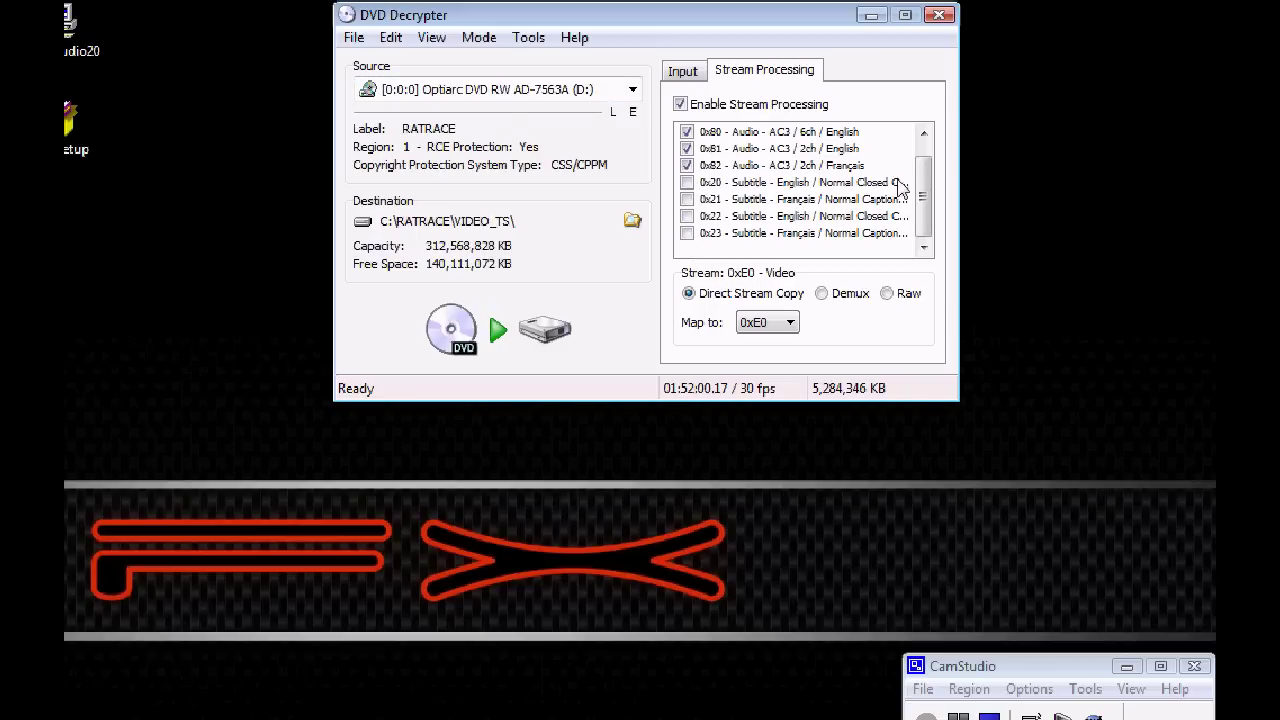
pyautogui.scroll(1, 920, 190)
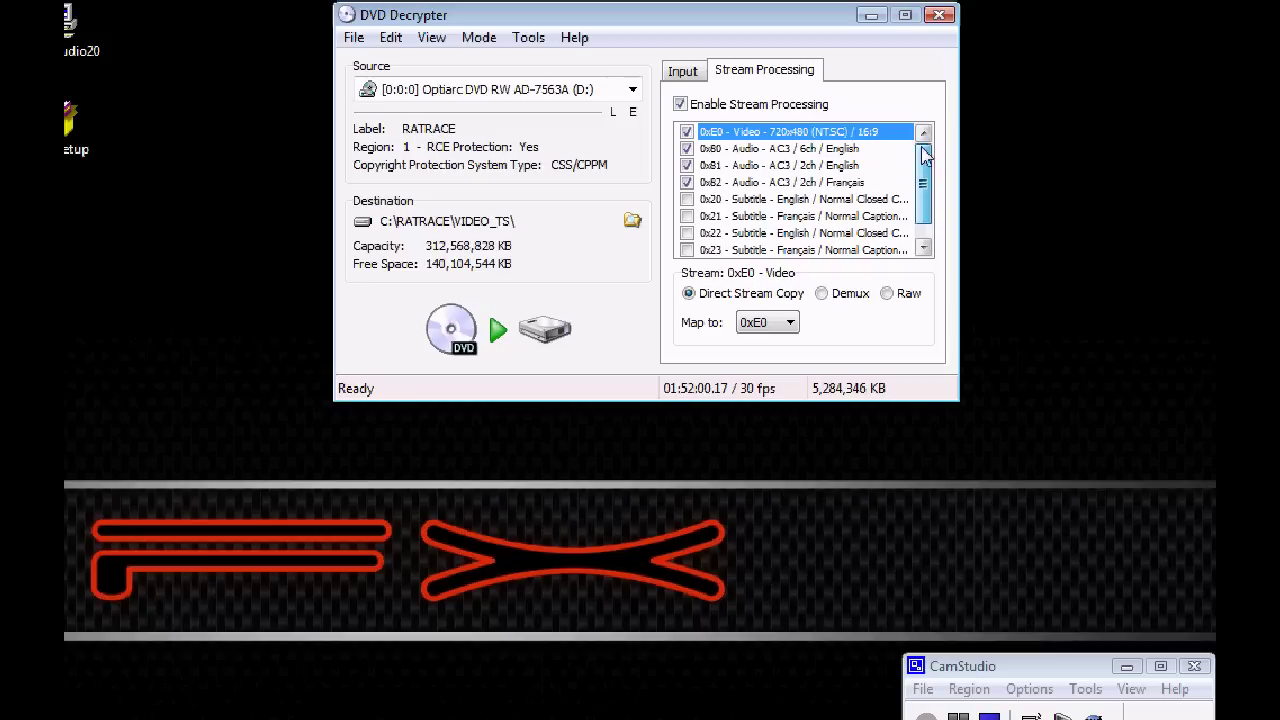
pyautogui.click(688, 183)
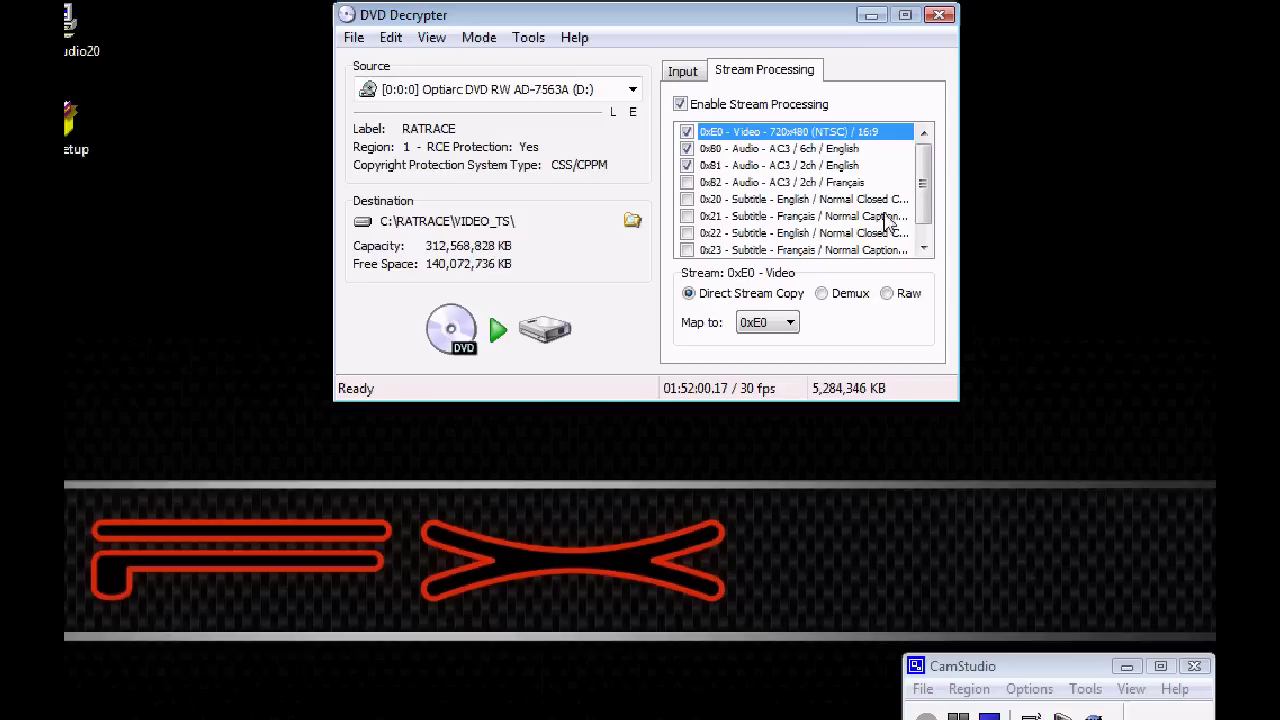
pyautogui.scroll(-1, 929, 171)
pyautogui.scroll(1, 930, 175)
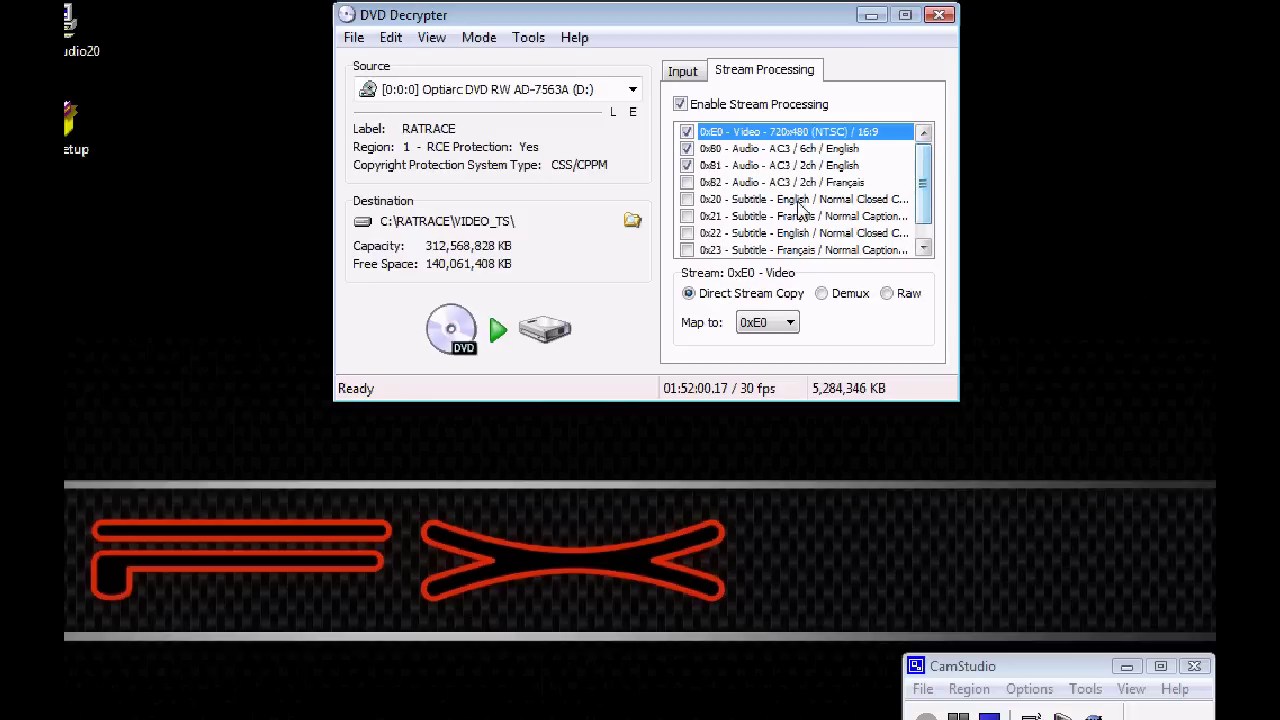
# Set the destination folder to Desktop and start decrypting the main movie PGC of VTS_02
pyautogui.click(684, 72)
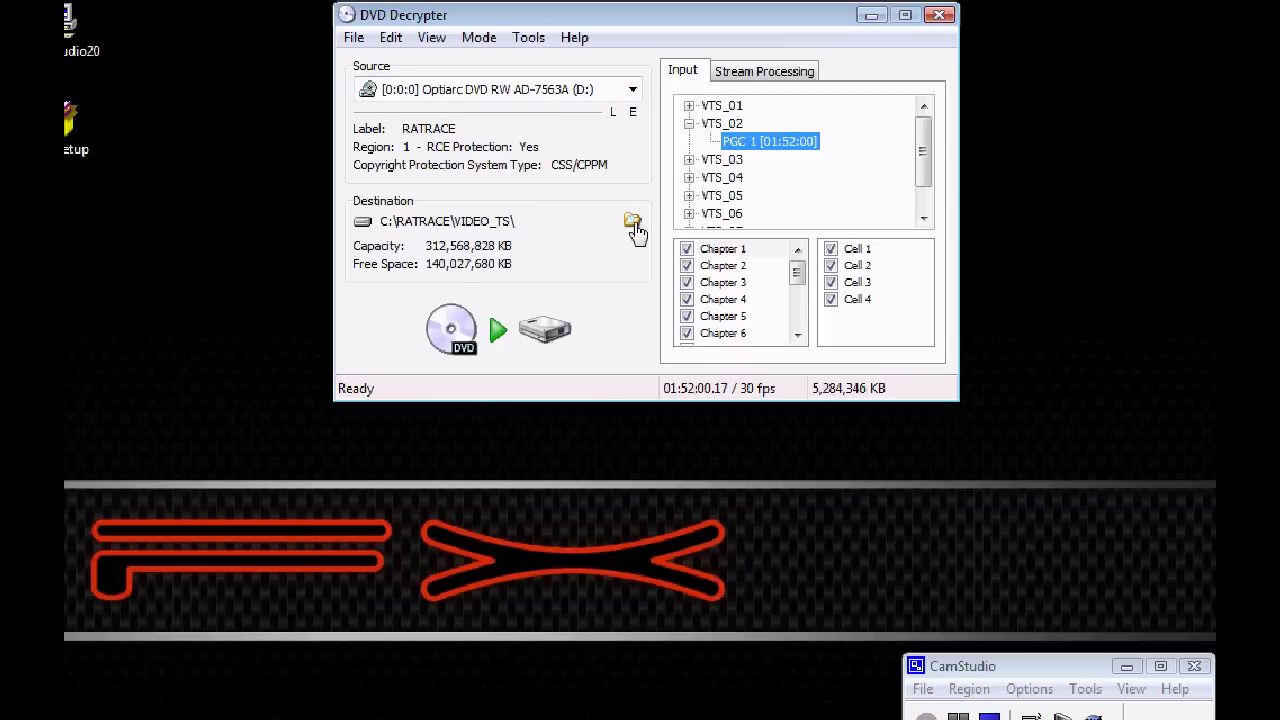
pyautogui.click(636, 228)
pyautogui.click(304, 416)
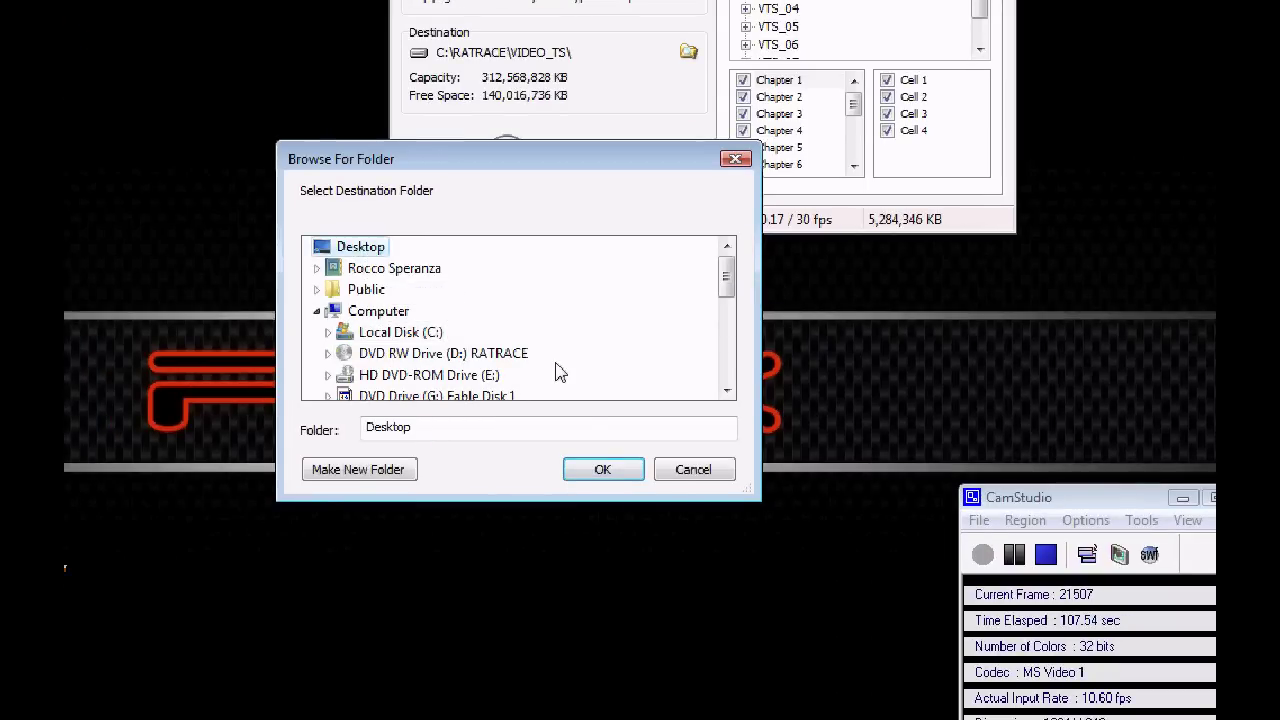
pyautogui.click(604, 467)
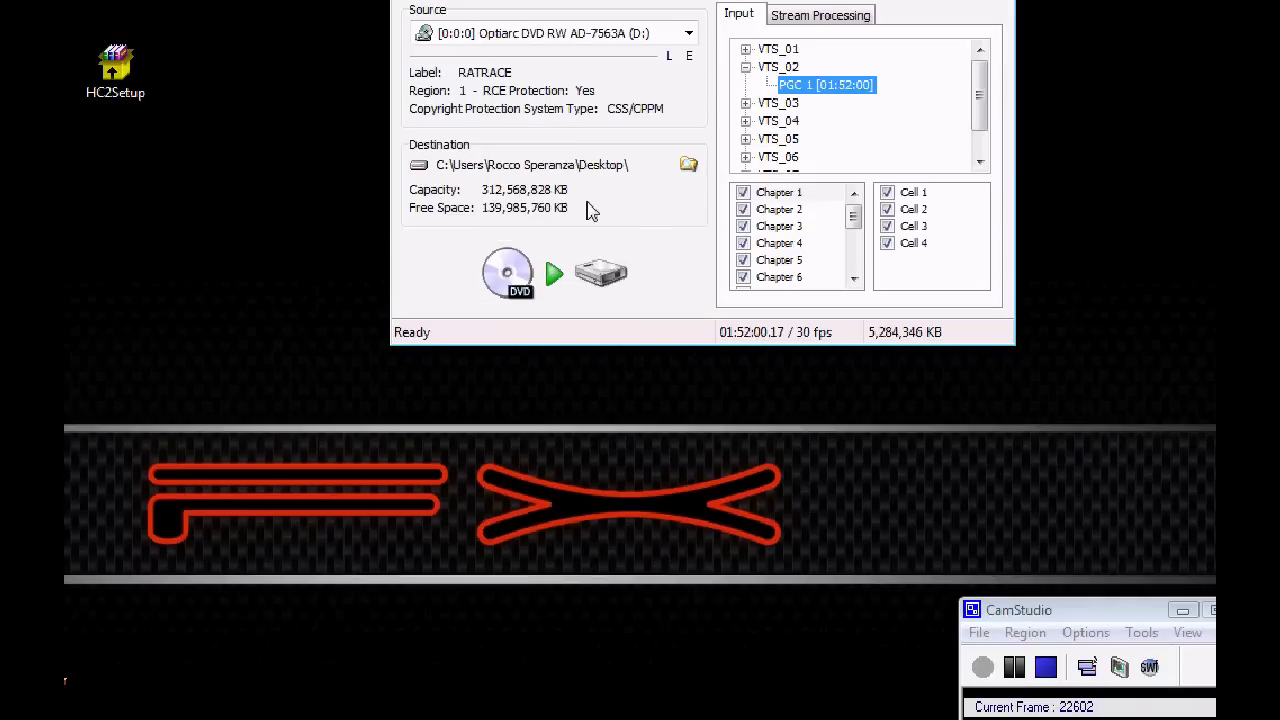
pyautogui.click(584, 288)
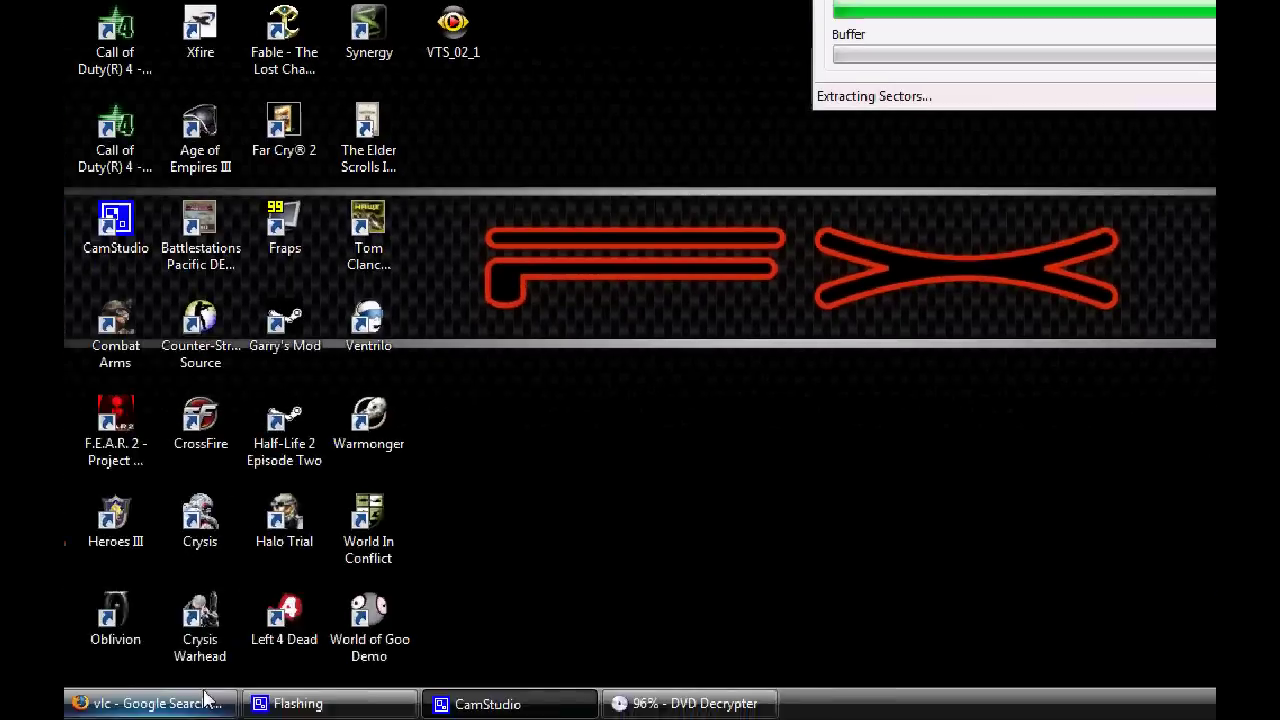
# Switch to Firefox and open the videolan.org VLC media player page from the Google results, minimizing the browser when done
pyautogui.click(205, 698)
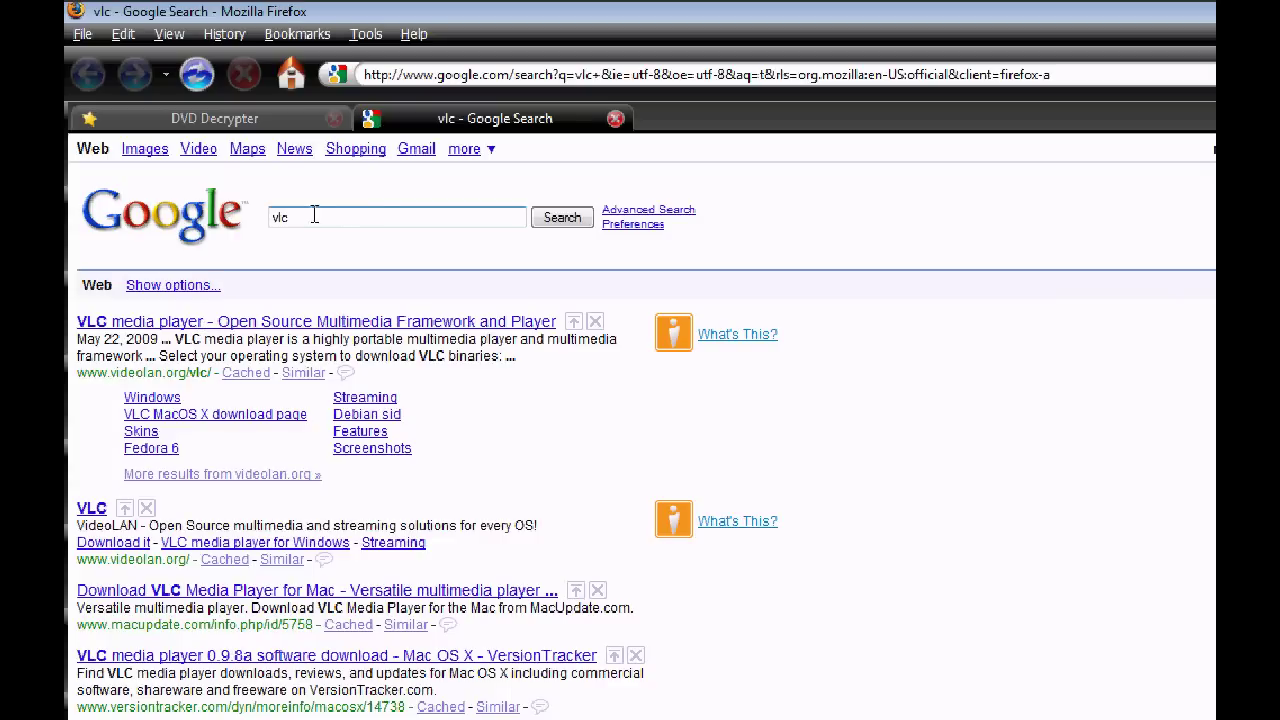
pyautogui.click(272, 322)
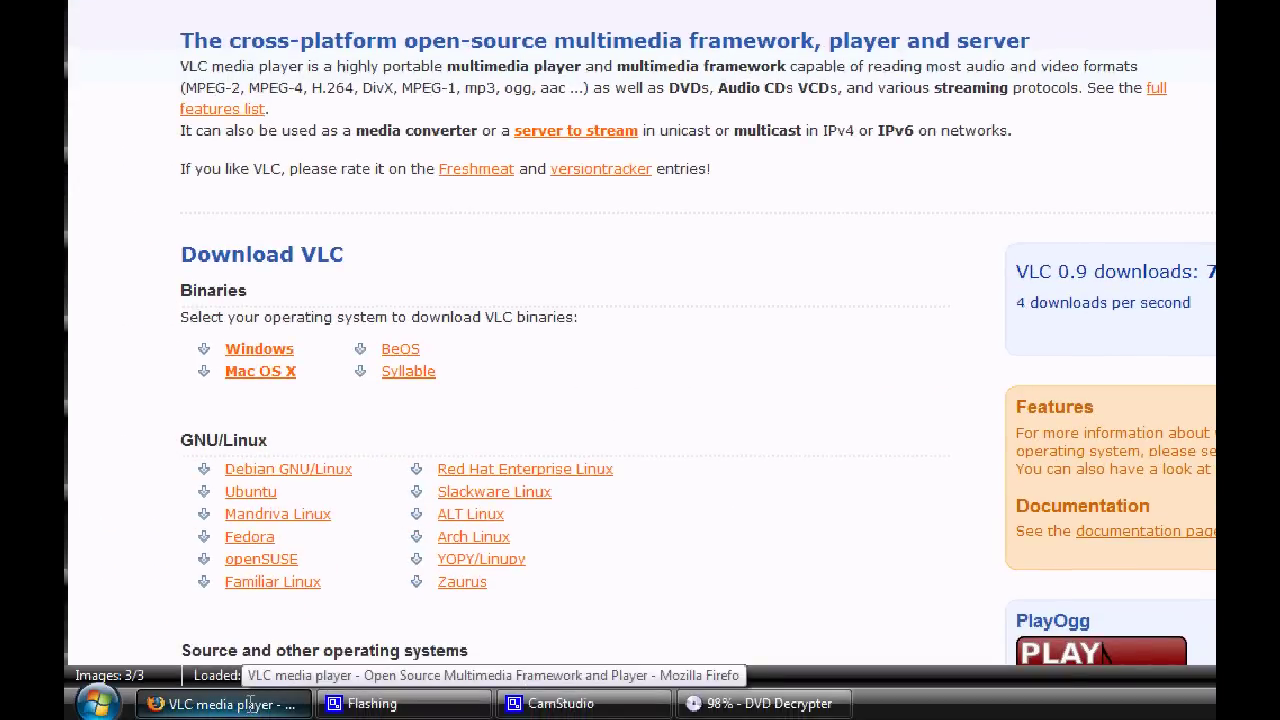
pyautogui.click(255, 703)
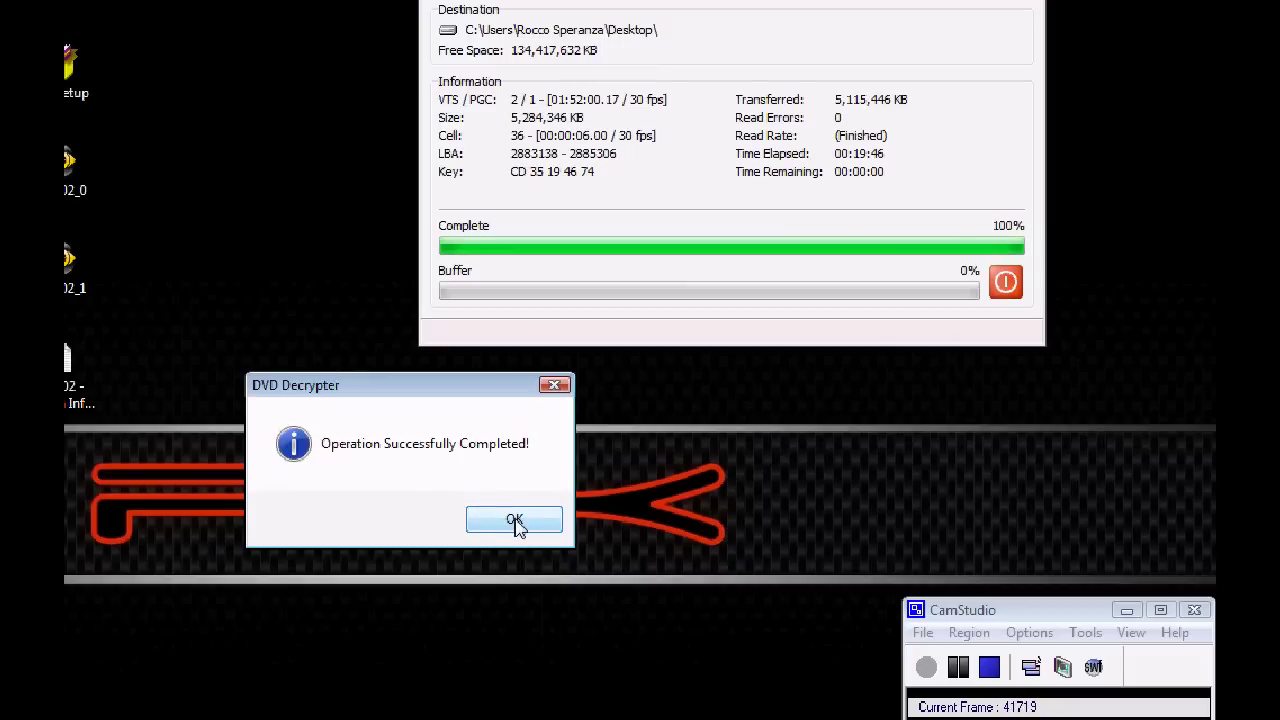
# Dismiss the decrypter's completion message and select the ripped VTS_02 files on the desktop
pyautogui.click(515, 523)
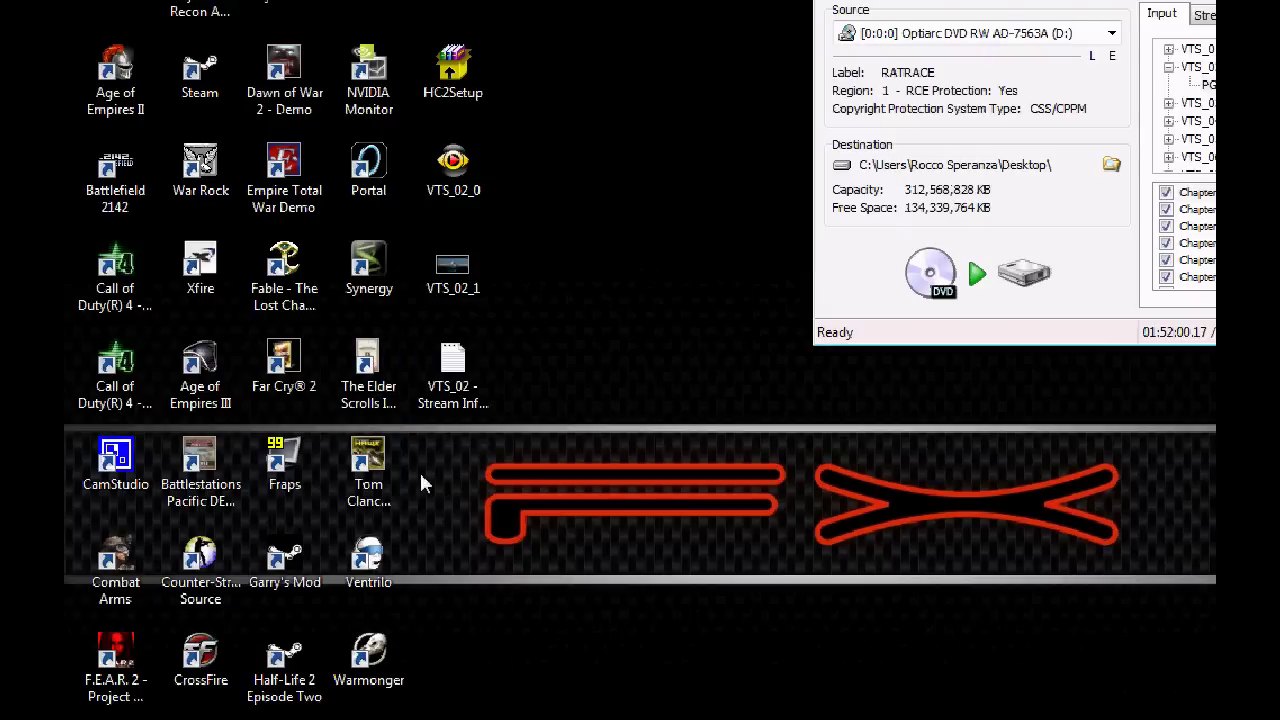
pyautogui.click(452, 375)
pyautogui.keyDown('ctrl'); pyautogui.click(476, 272); pyautogui.keyUp('ctrl')
pyautogui.moveTo(474, 534); pyautogui.dragTo(490, 184)
pyautogui.moveTo(490, 240); pyautogui.dragTo(491, 243)
pyautogui.click(519, 316)
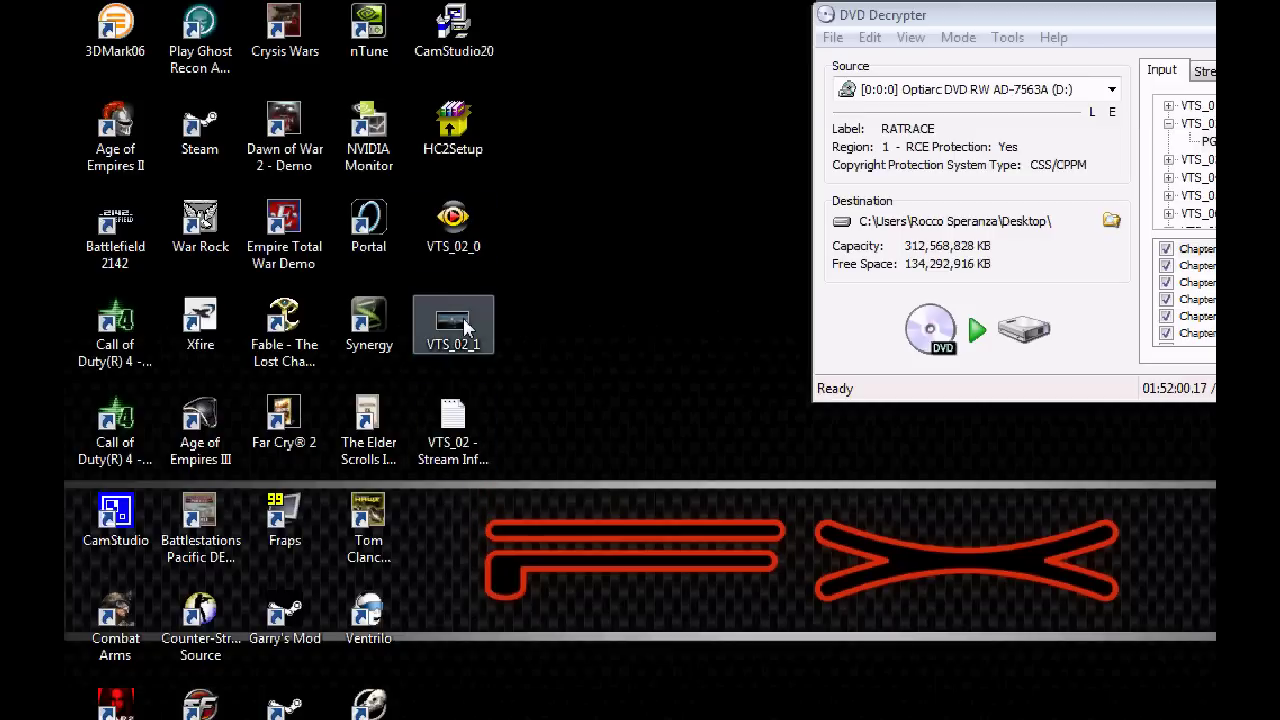
# Examine the file type and size of VTS_02_1 in its properties and close them without changes
pyautogui.rightClick(468, 330)
pyautogui.click(531, 624)
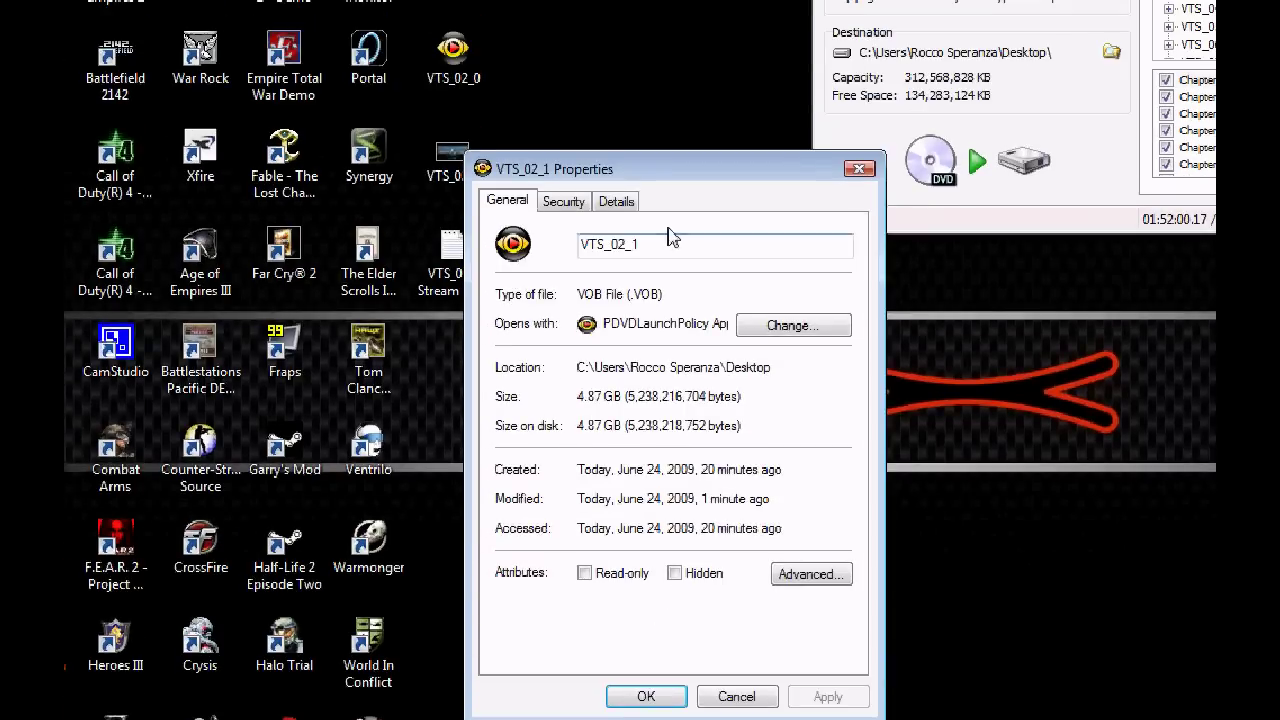
pyautogui.moveTo(680, 56); pyautogui.dragTo(728, 0)
pyautogui.moveTo(728, 124); pyautogui.dragTo(728, 121)
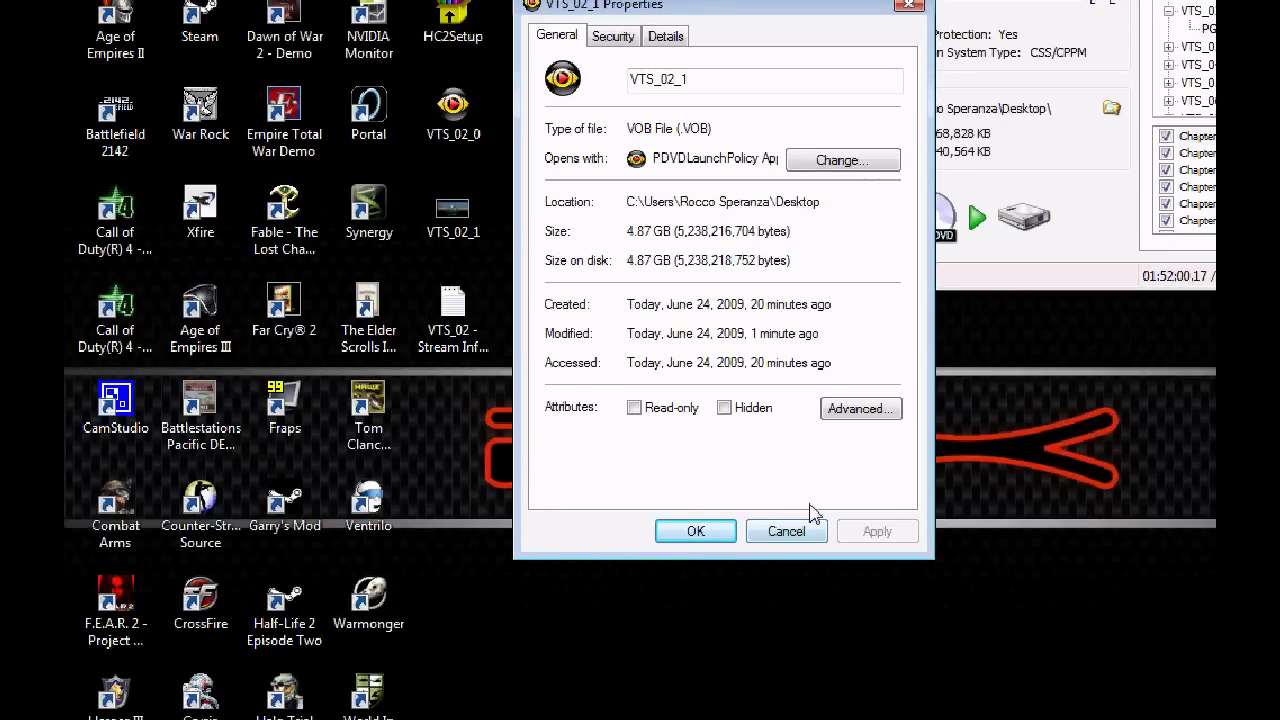
pyautogui.click(786, 531)
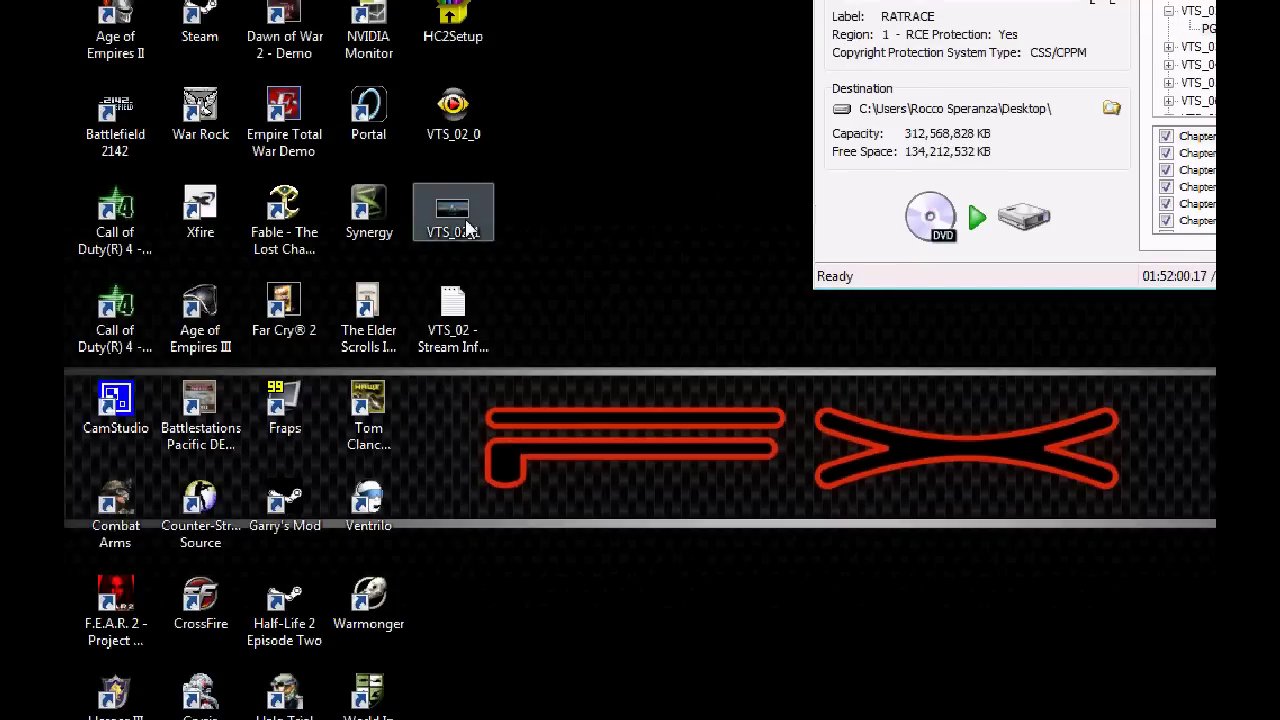
# Play the ripped VTS_02_1 file in VLC media player to check it, and close the player
pyautogui.rightClick(469, 229)
pyautogui.moveTo(600, 260)
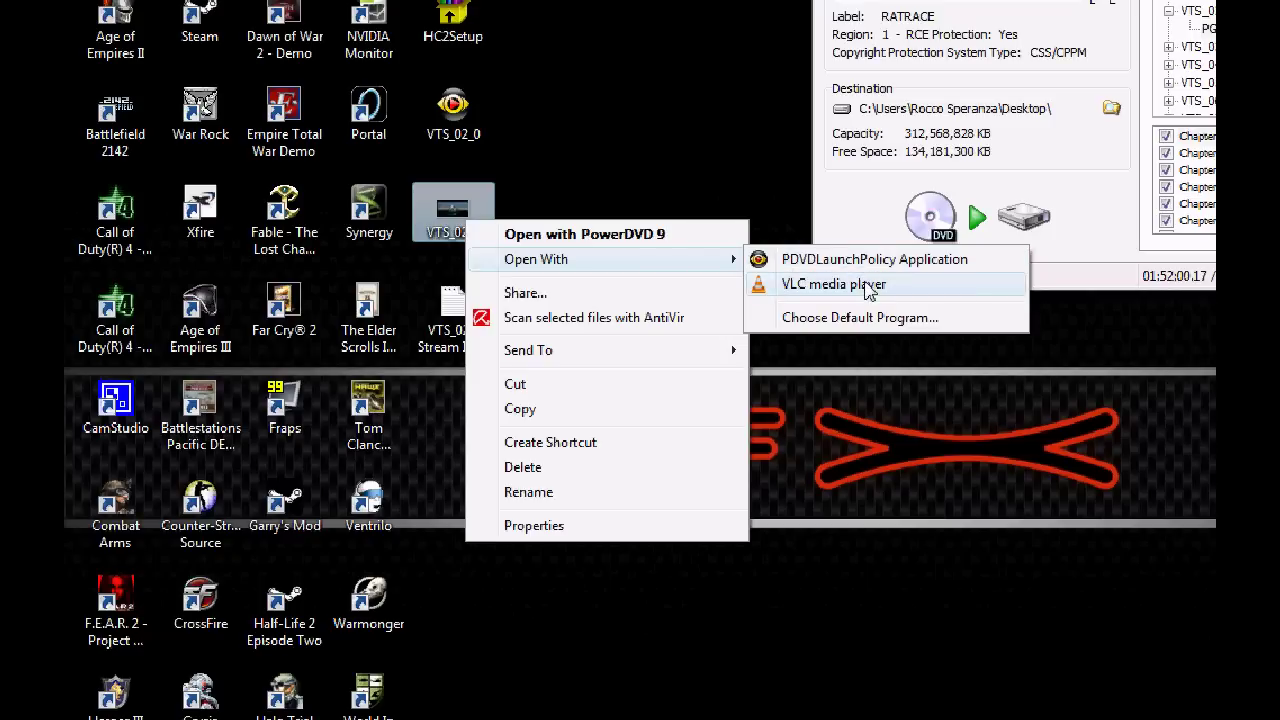
pyautogui.click(868, 287)
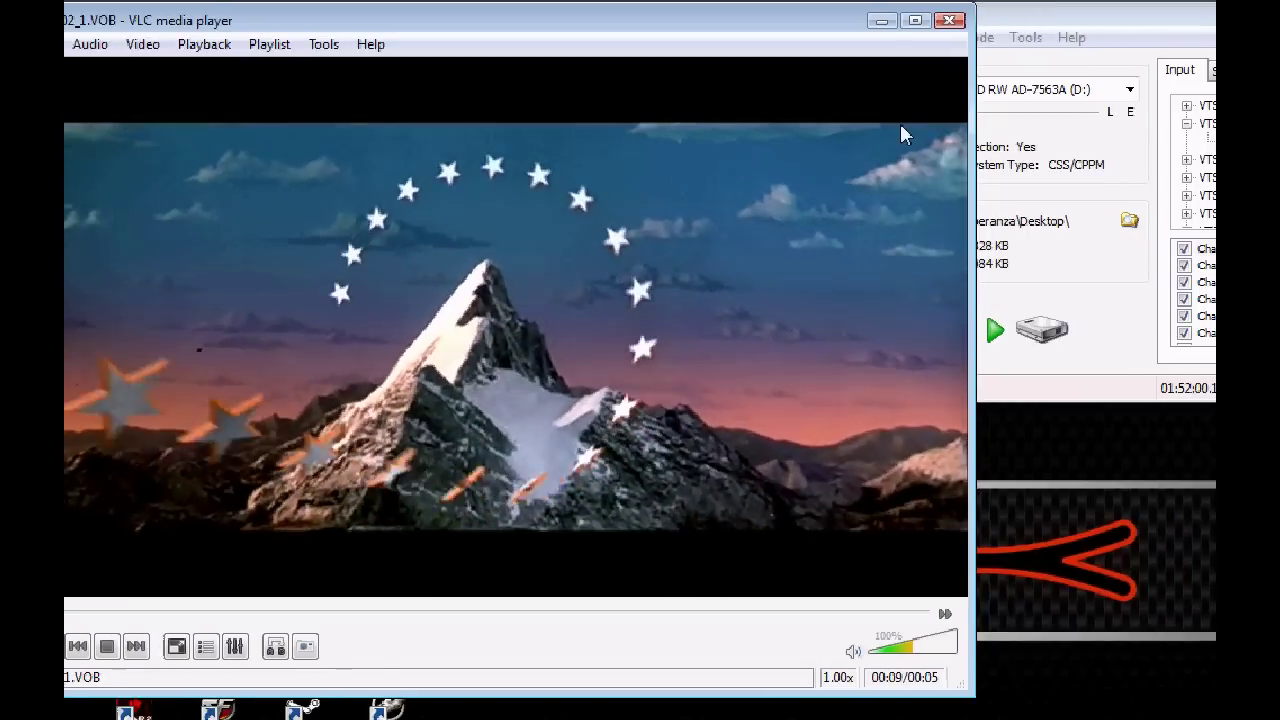
pyautogui.click(893, 22)
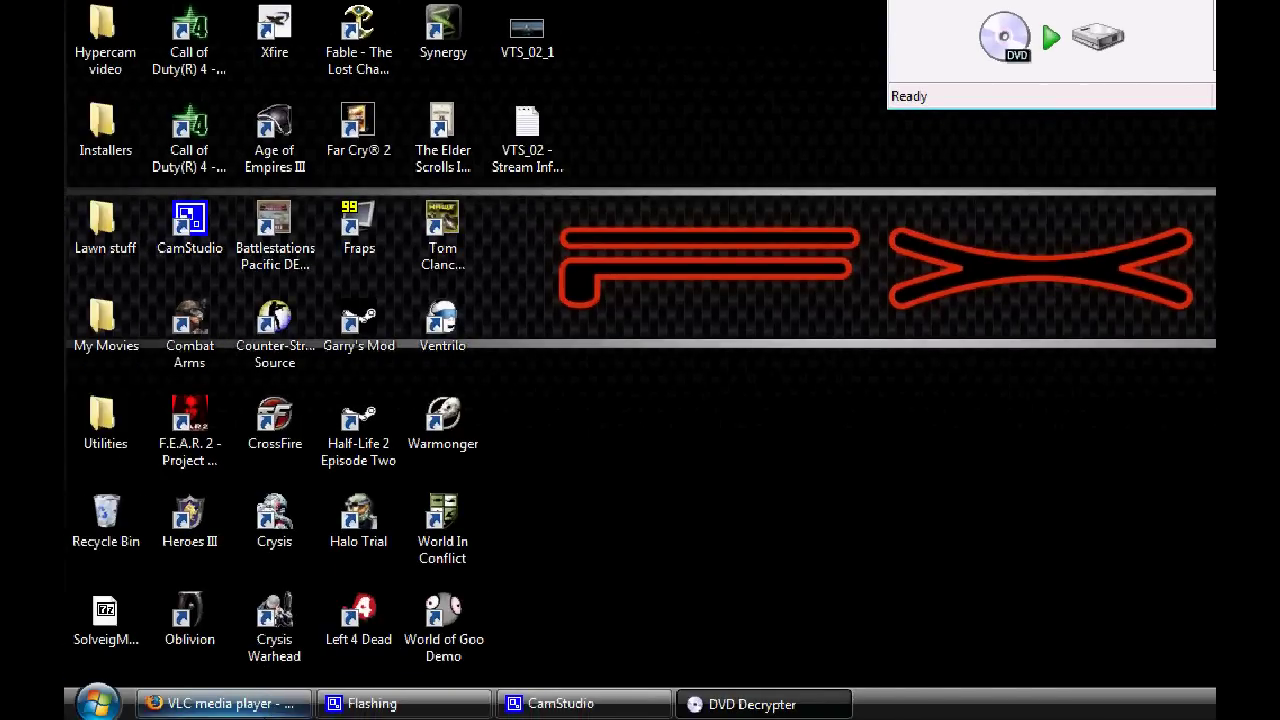
# Switch to Firefox and search Google for videora in a new tab
pyautogui.click(170, 703)
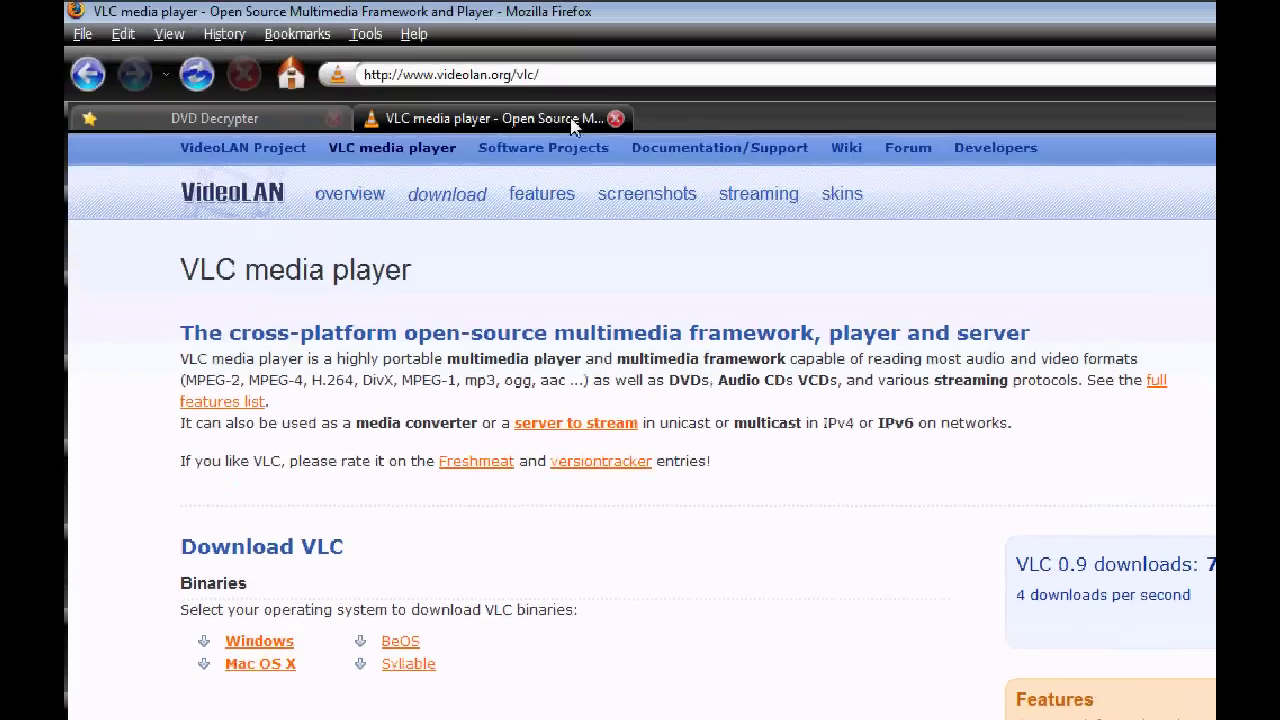
pyautogui.doubleClick(671, 120)
pyautogui.click(1019, 84)
pyautogui.write('vid')
pyautogui.press('BackSpace')
pyautogui.write('eora')
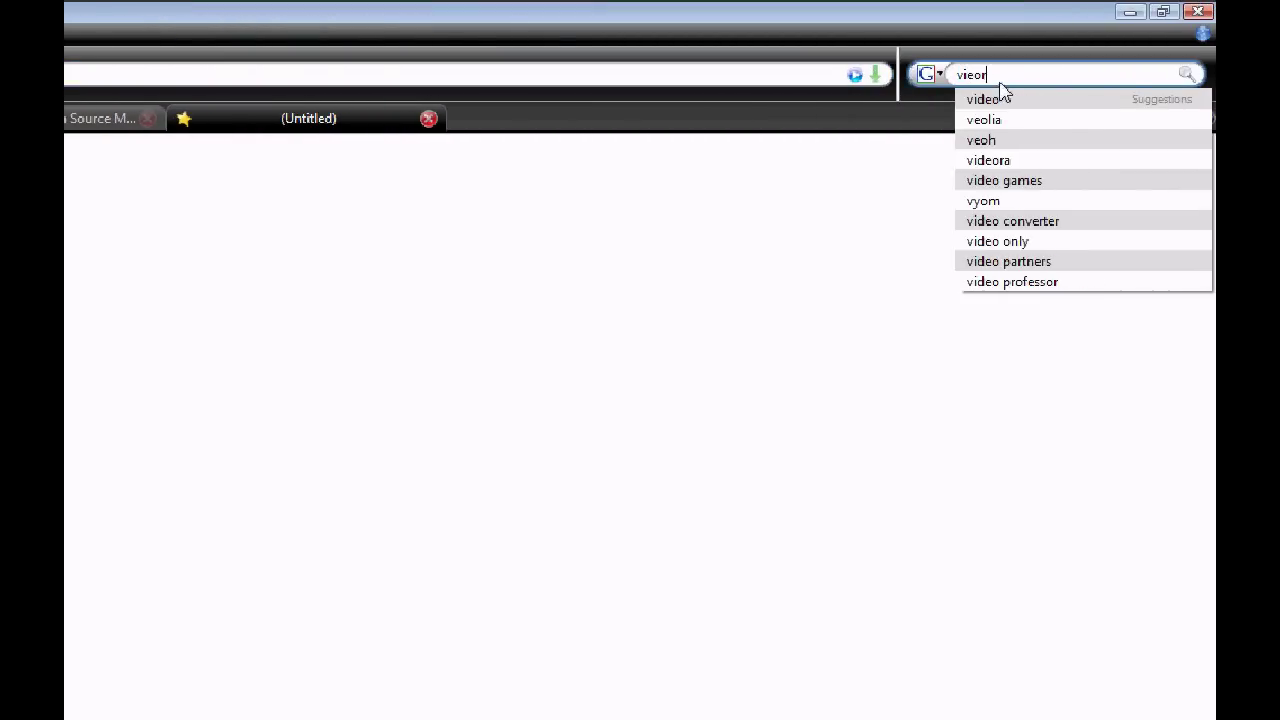
pyautogui.press('Return')
# Open the Videora iPod Converter site from the search results and examine its description and download section
pyautogui.click(205, 325)
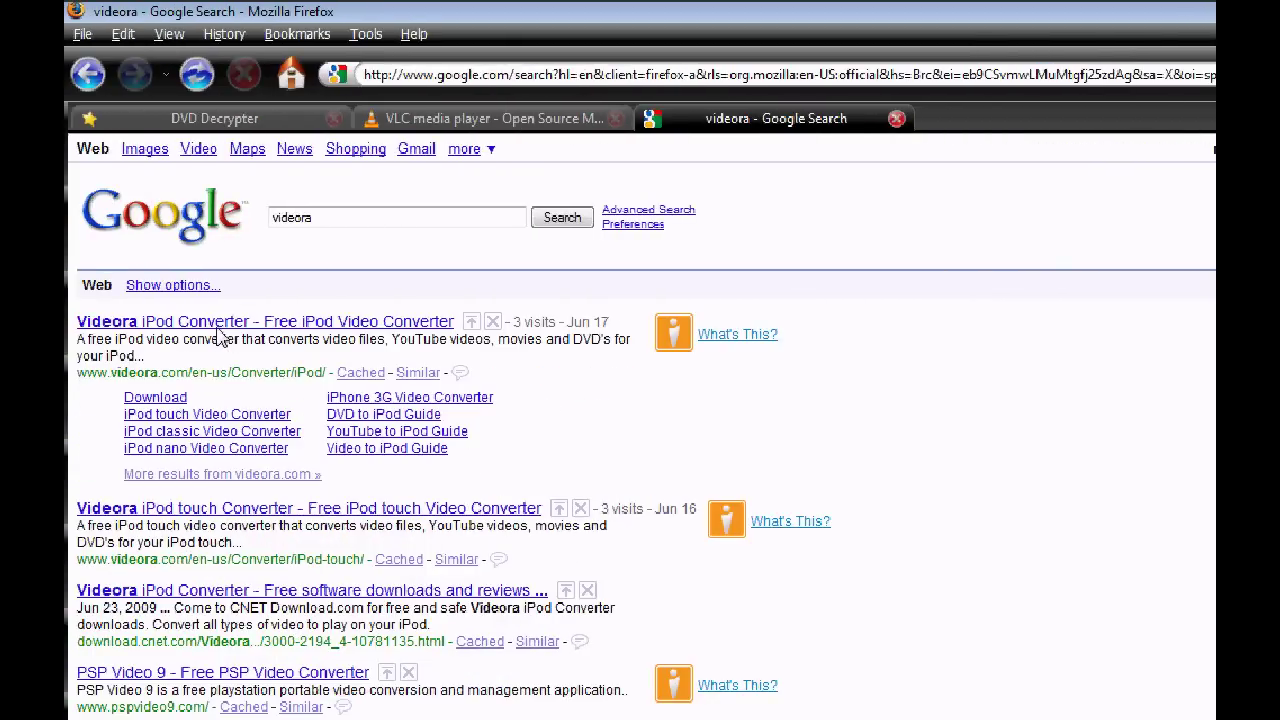
pyautogui.click(225, 327)
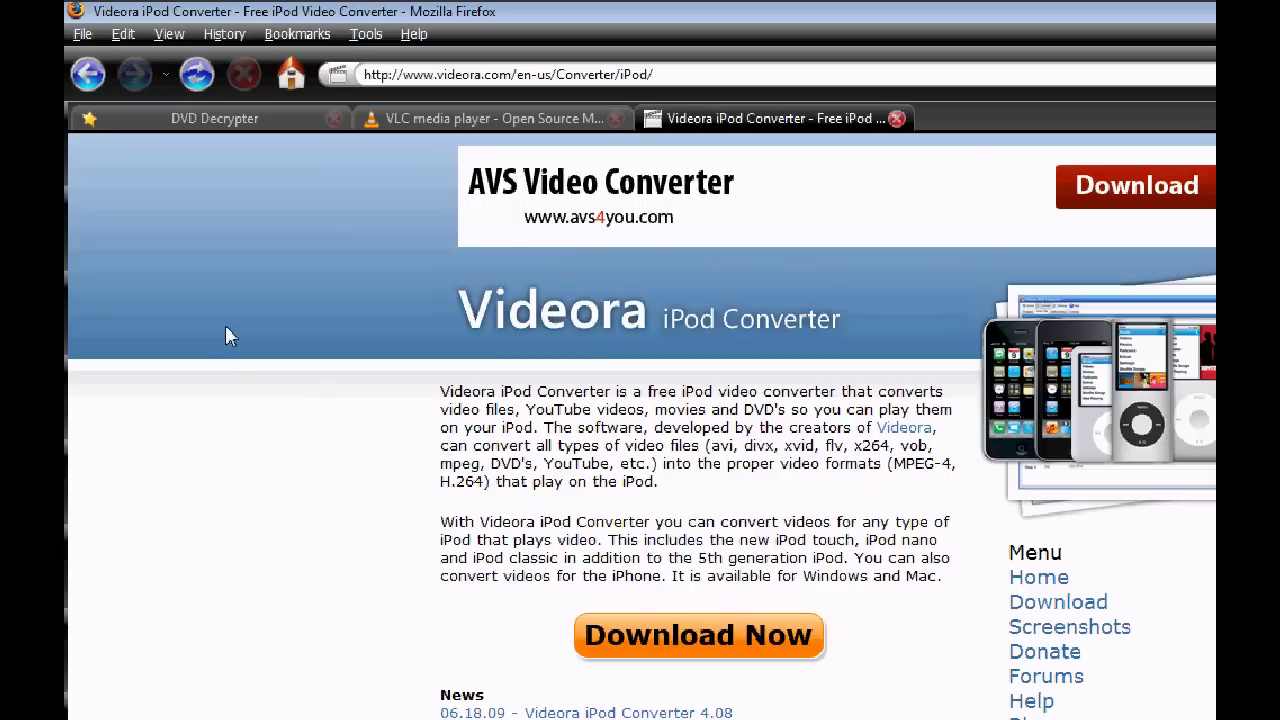
pyautogui.scroll(-1, 407, 520)
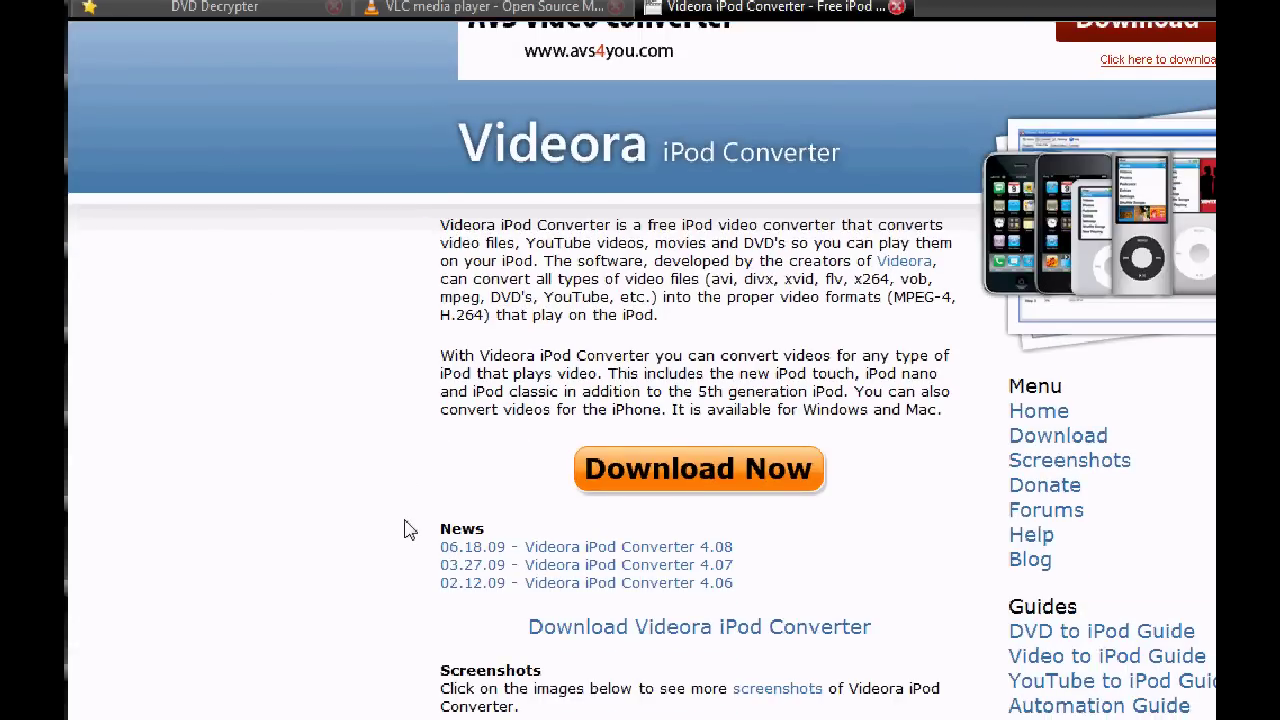
pyautogui.scroll(1, 822, 458)
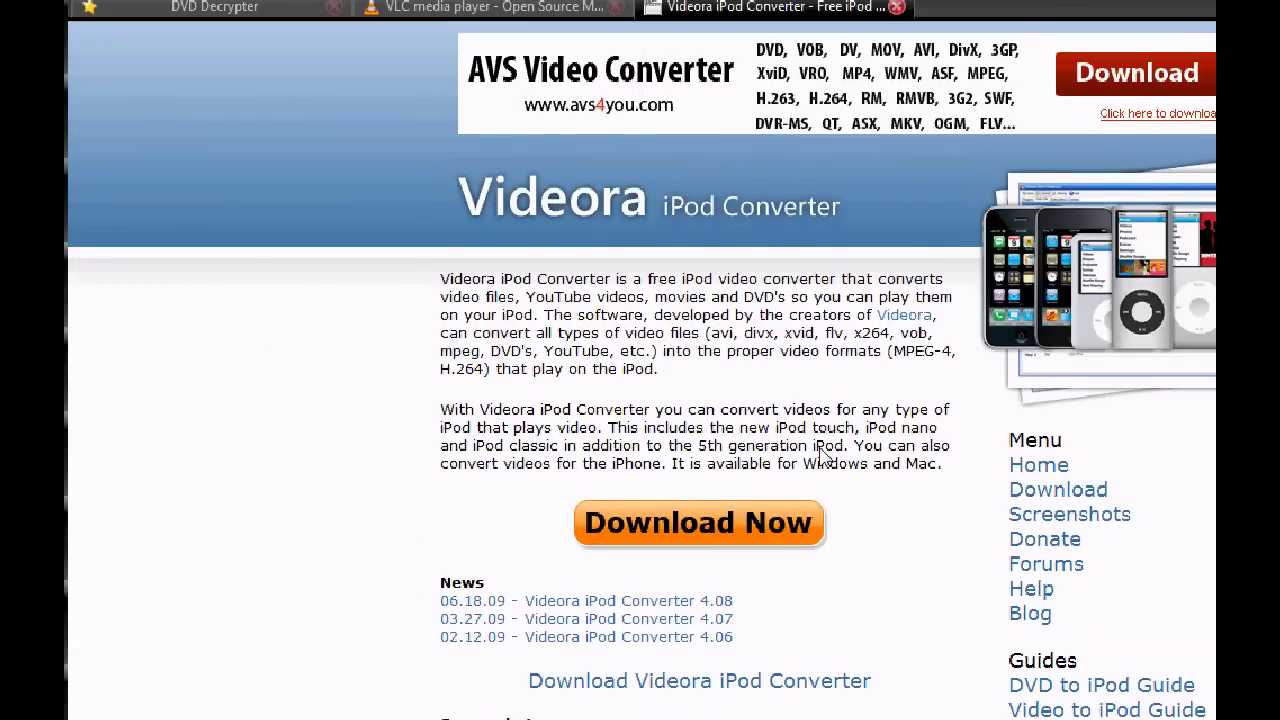
pyautogui.scroll(-3, 822, 458)
pyautogui.scroll(3, 822, 472)
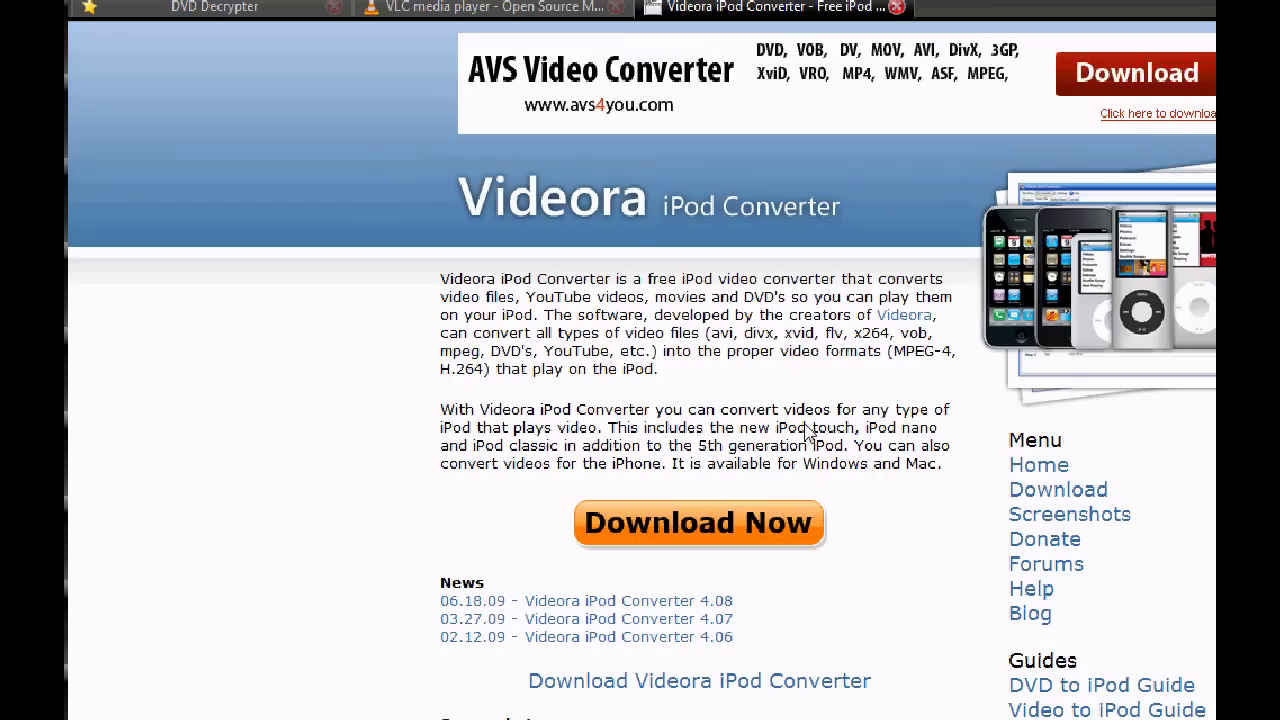
pyautogui.scroll(-3, 822, 472)
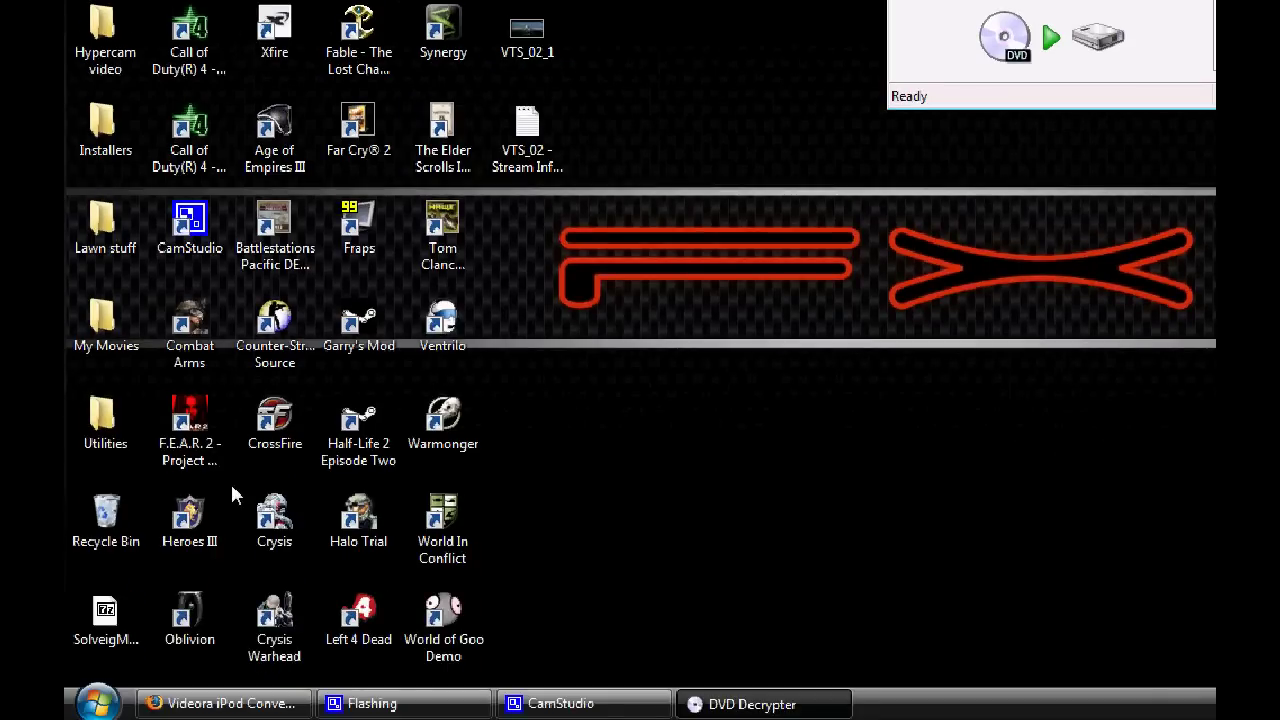
# Launch Videora iPod Converter and set the iPhone 3G encoding profile to H.264 480x320 768kbps Stereo/128kbps 2-Pass
pyautogui.click(97, 703)
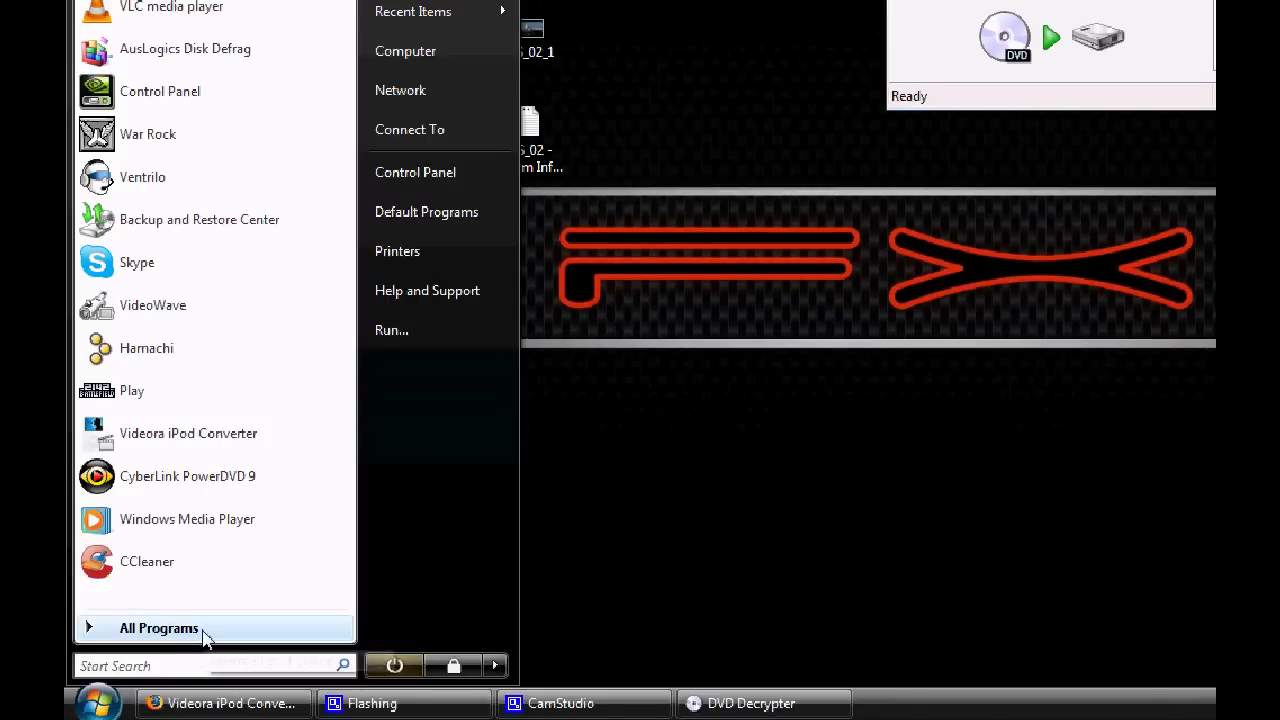
pyautogui.click(641, 450)
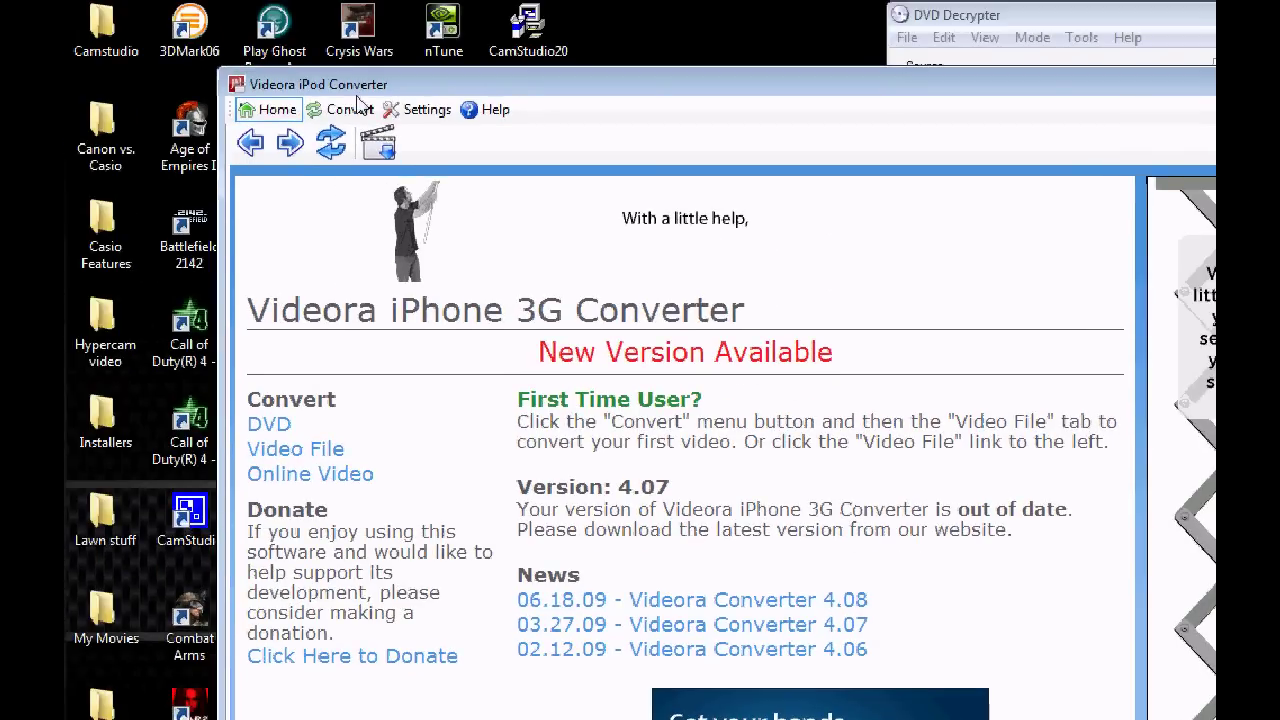
pyautogui.click(412, 112)
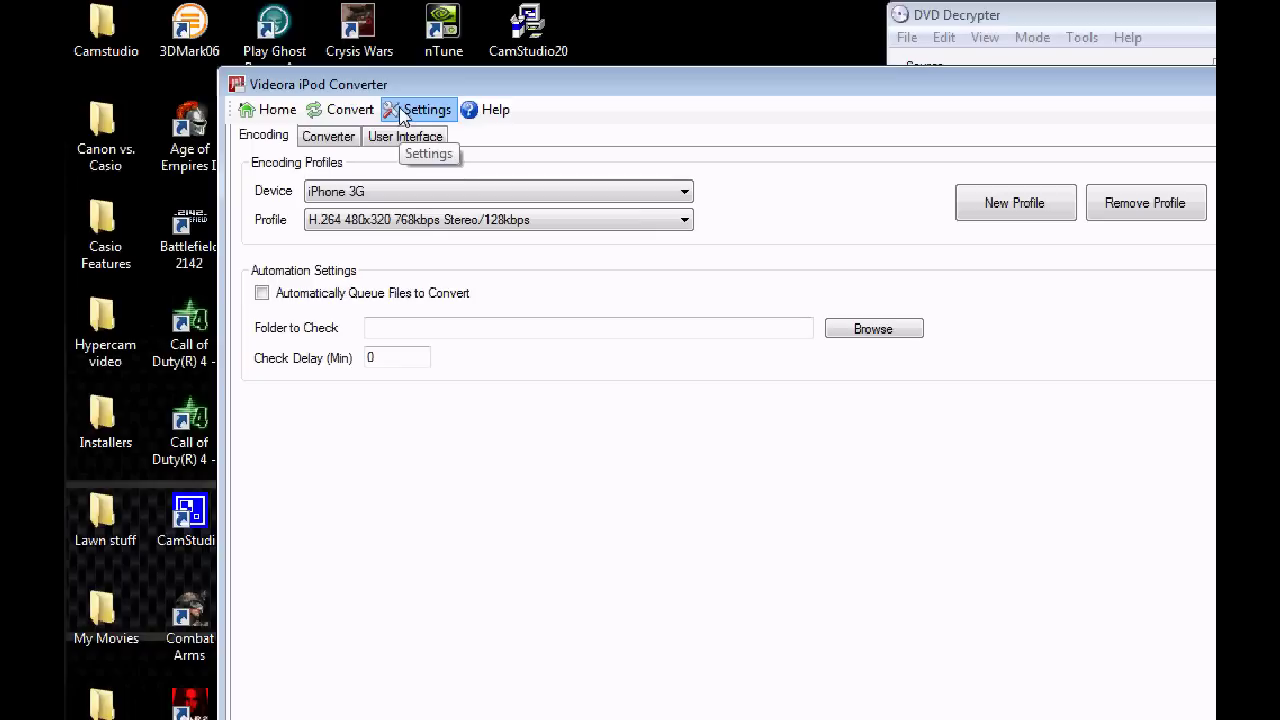
pyautogui.click(410, 195)
pyautogui.click(480, 172)
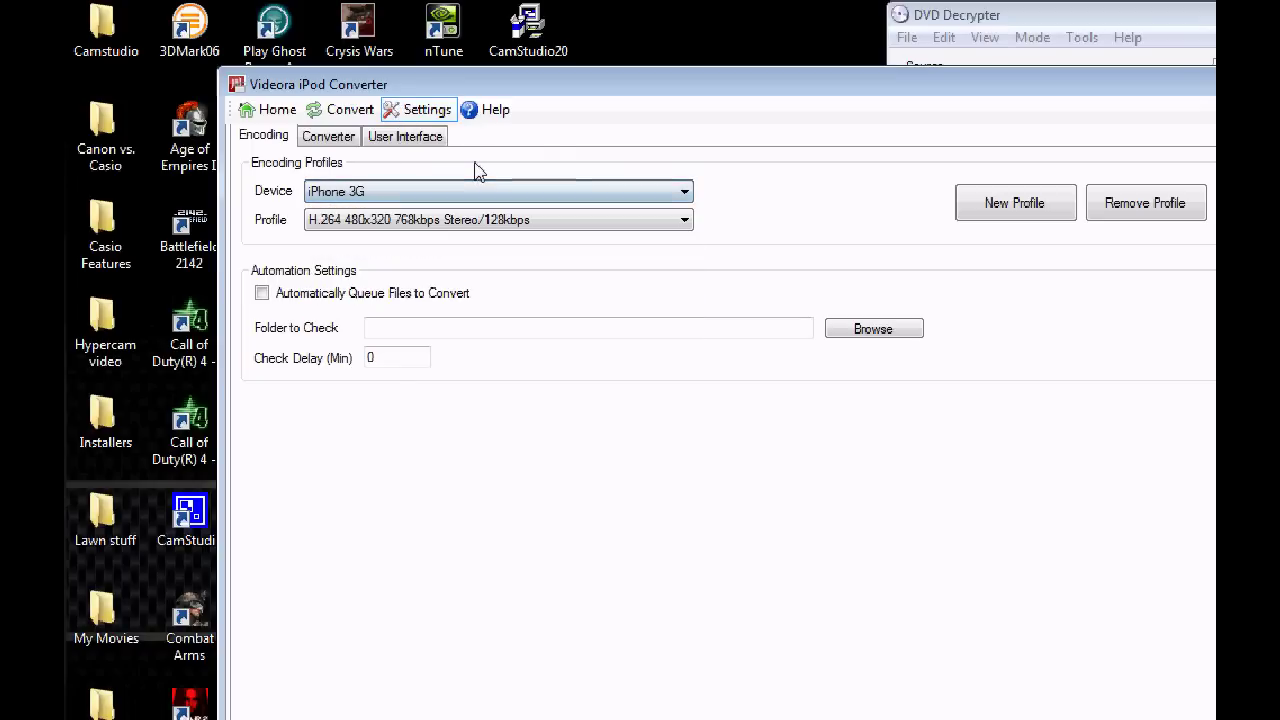
pyautogui.click(502, 226)
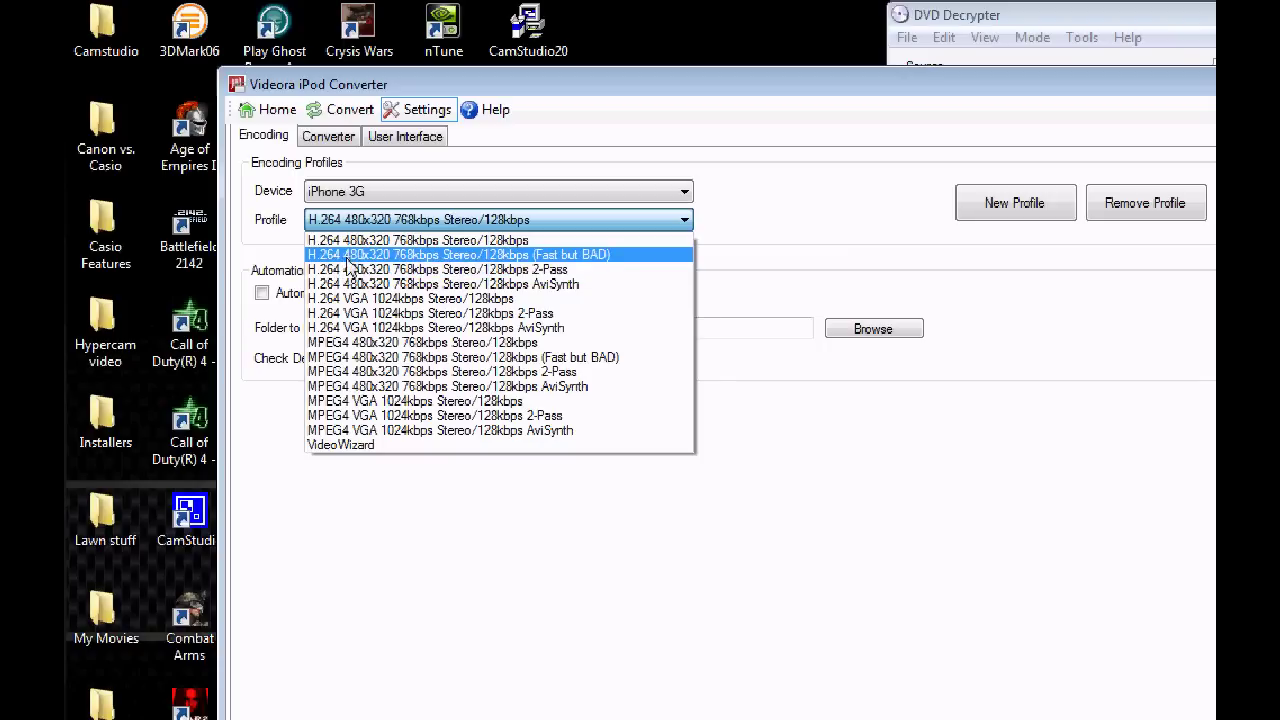
pyautogui.click(526, 269)
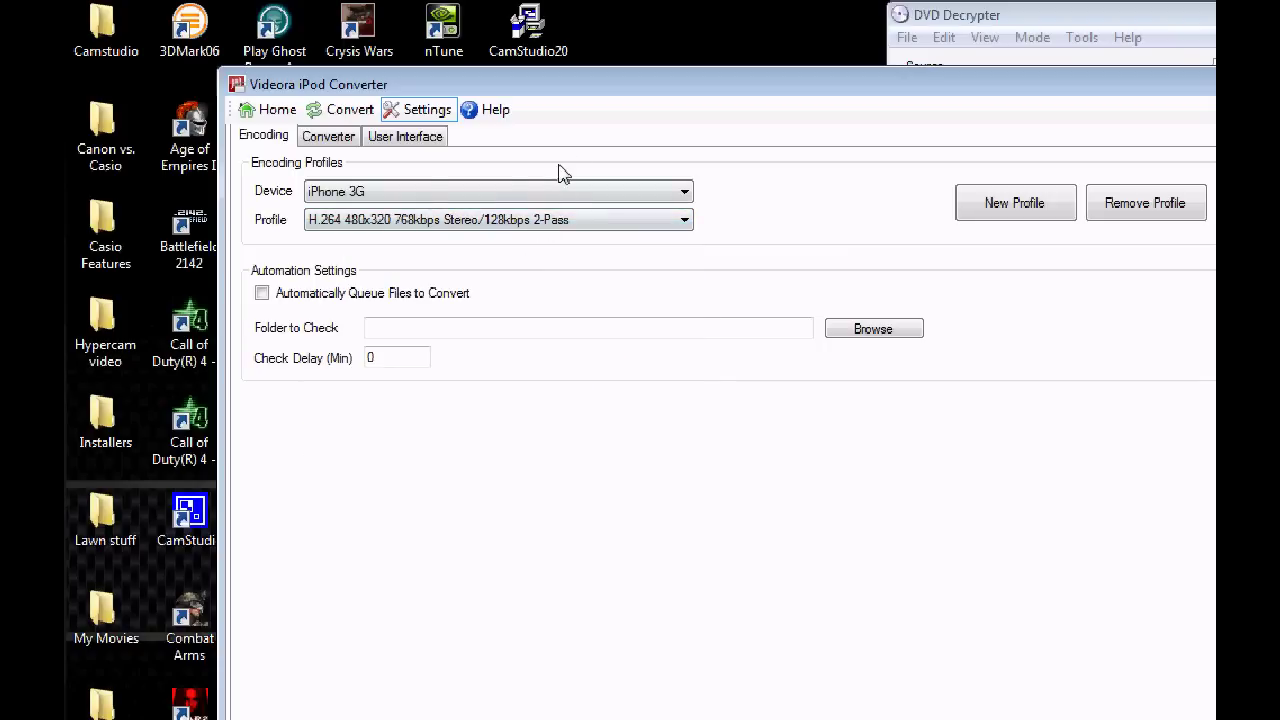
# Start a video file conversion in Power Mode
pyautogui.click(330, 112)
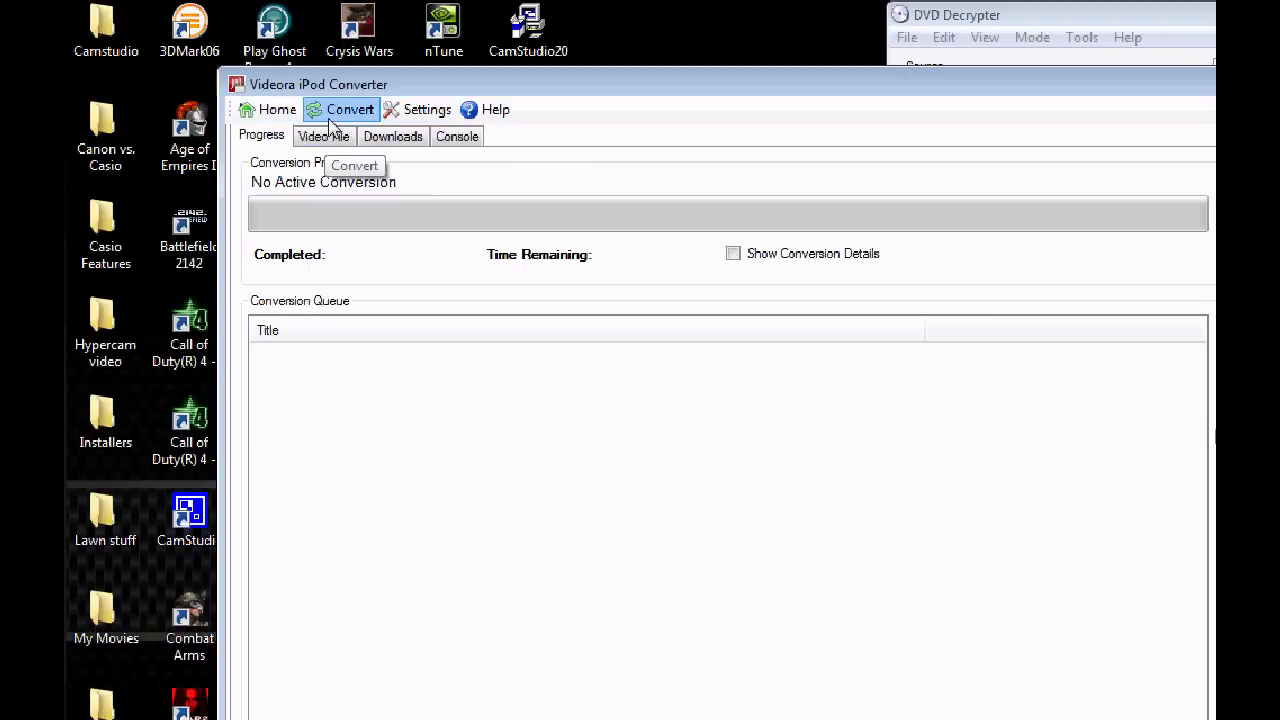
pyautogui.click(323, 136)
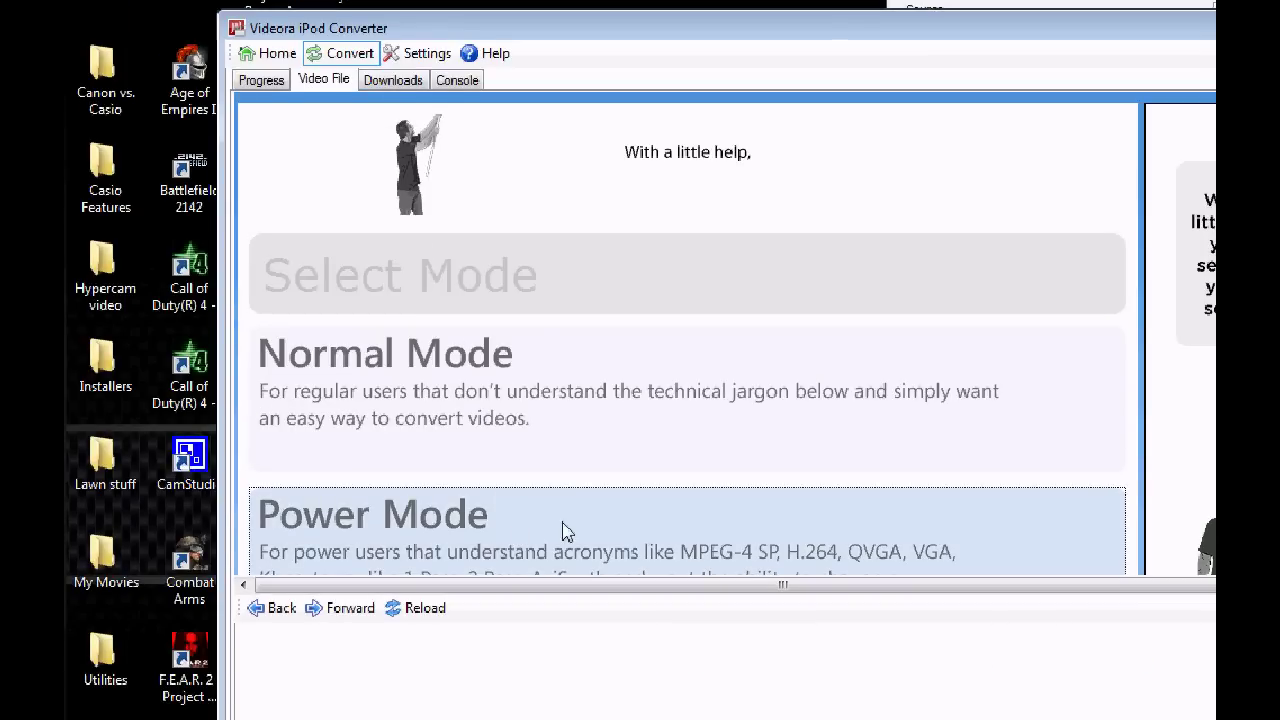
pyautogui.click(516, 537)
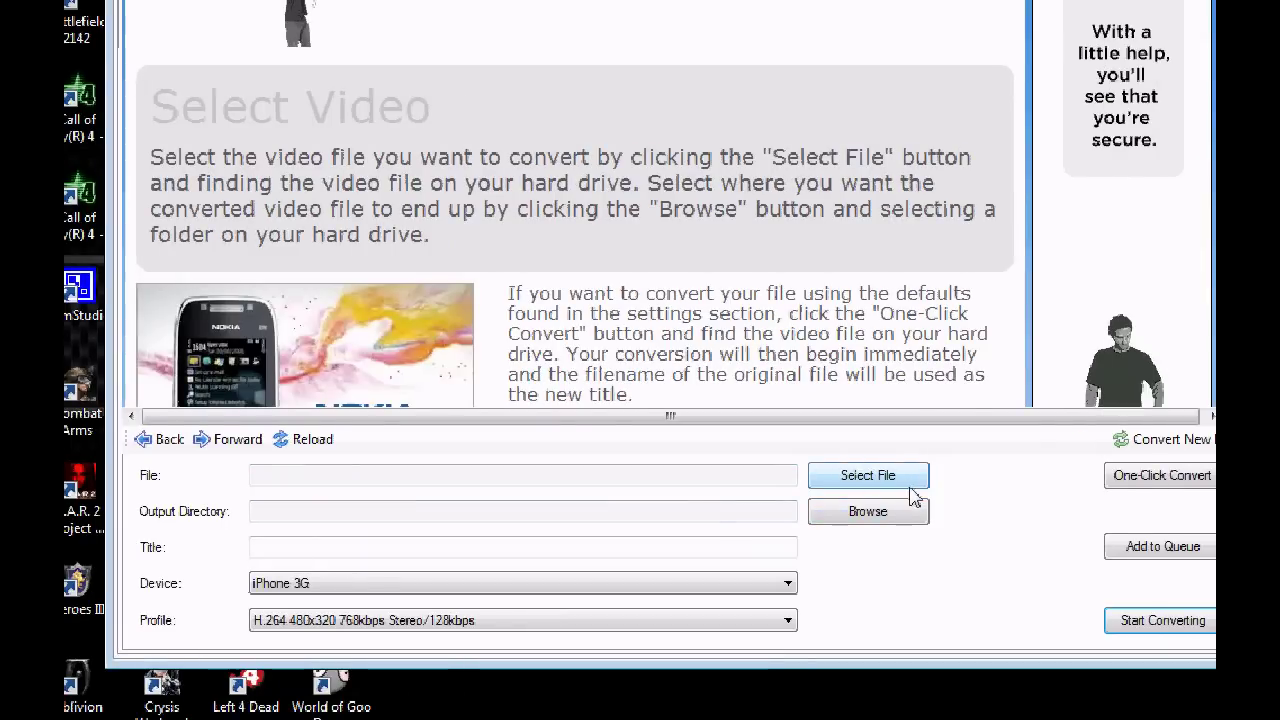
# Browse to the ripped VTS_02_1 file on the desktop as the video to convert, and cancel the file selection
pyautogui.click(850, 485)
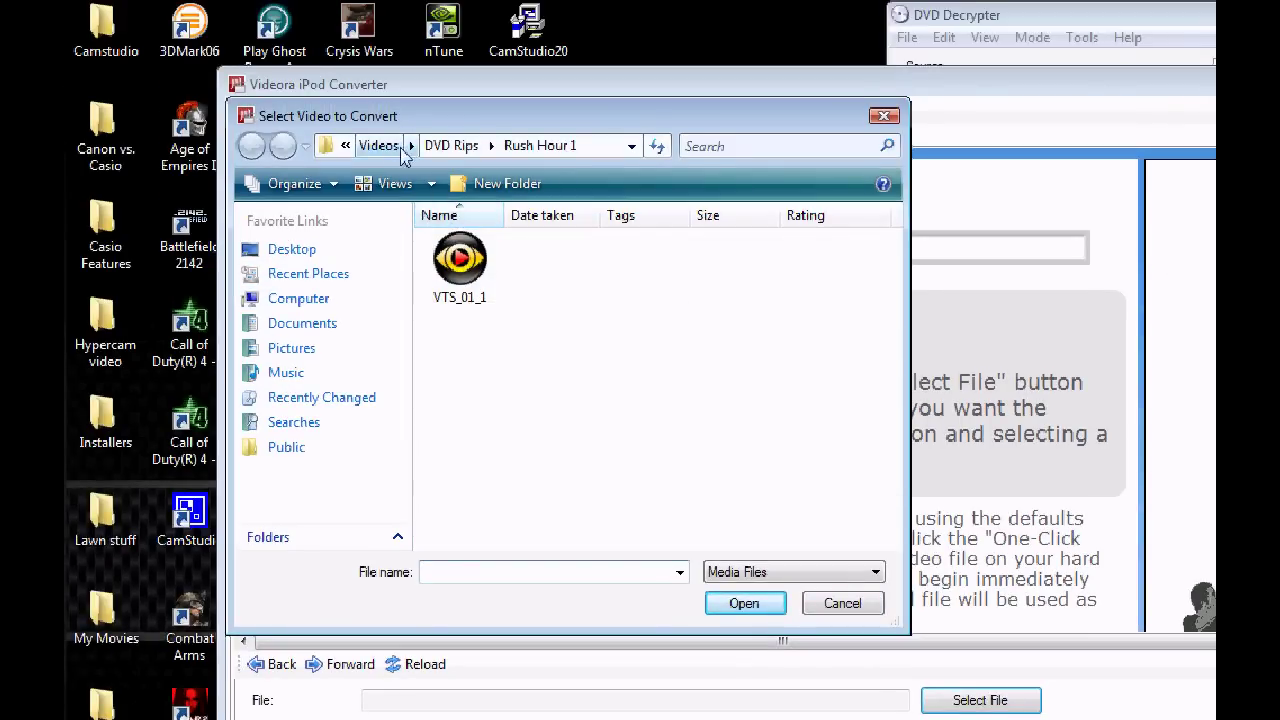
pyautogui.click(378, 146)
pyautogui.click(291, 249)
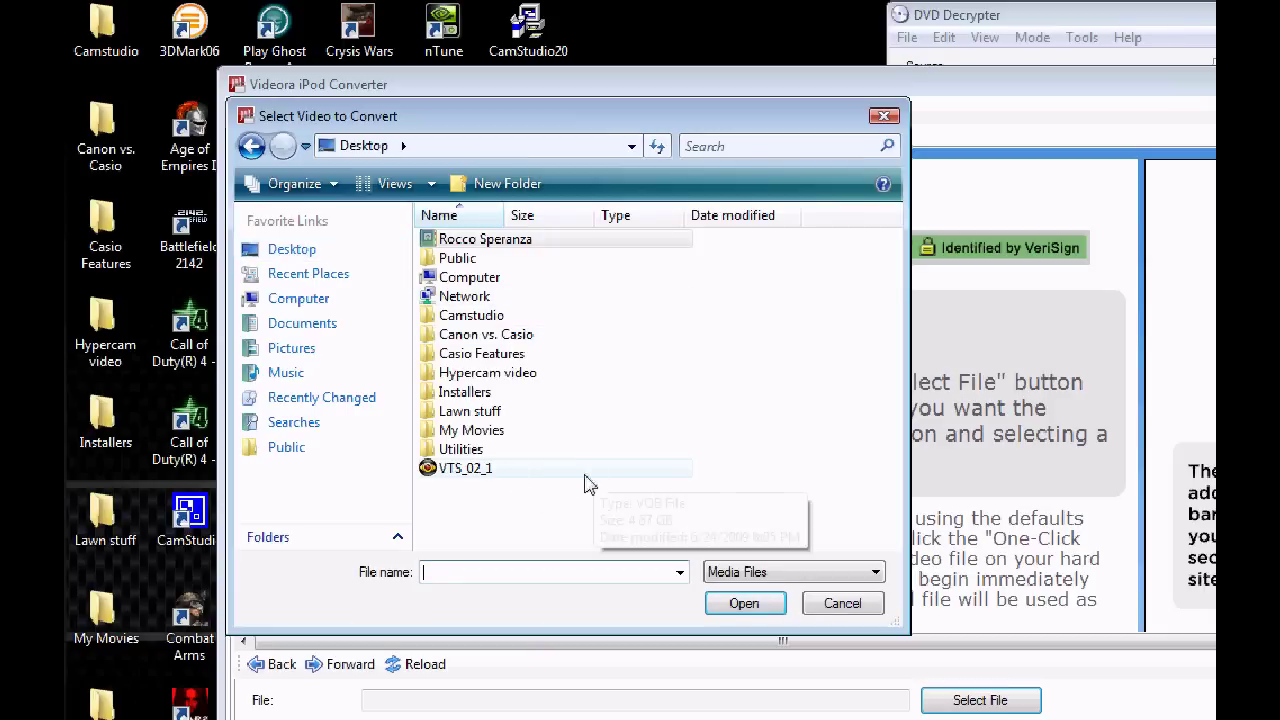
pyautogui.click(520, 479)
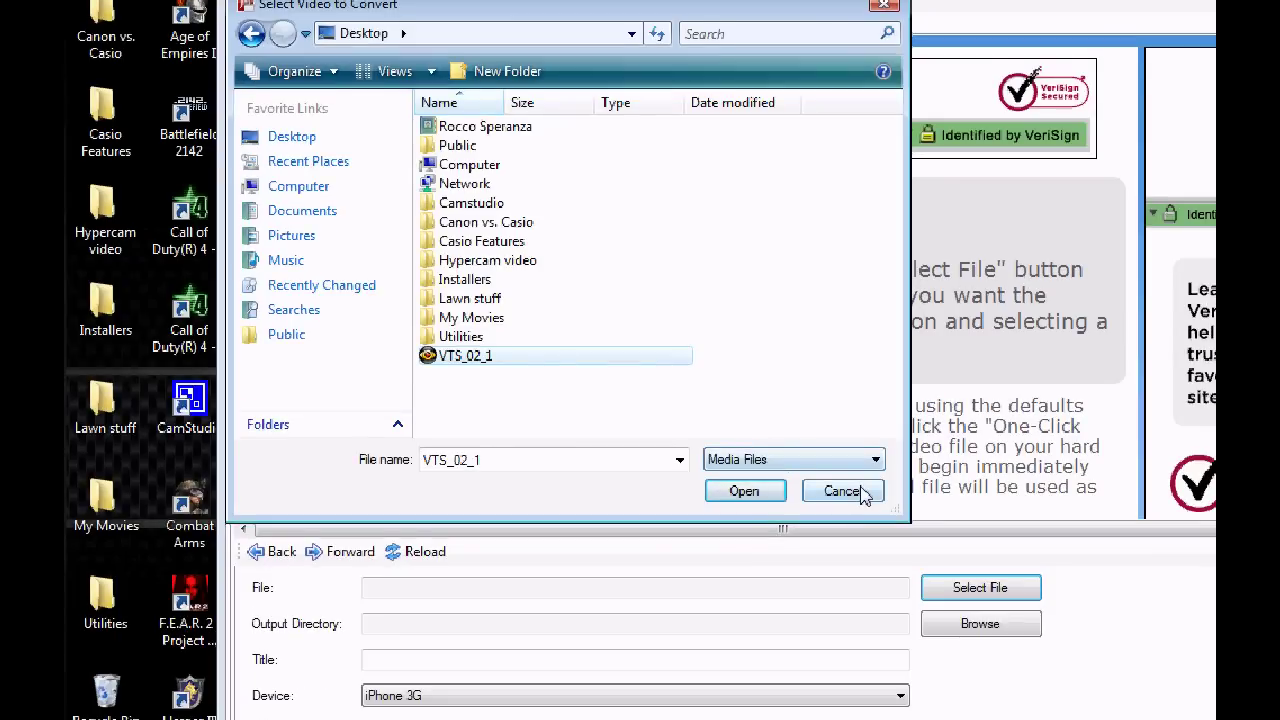
pyautogui.click(860, 492)
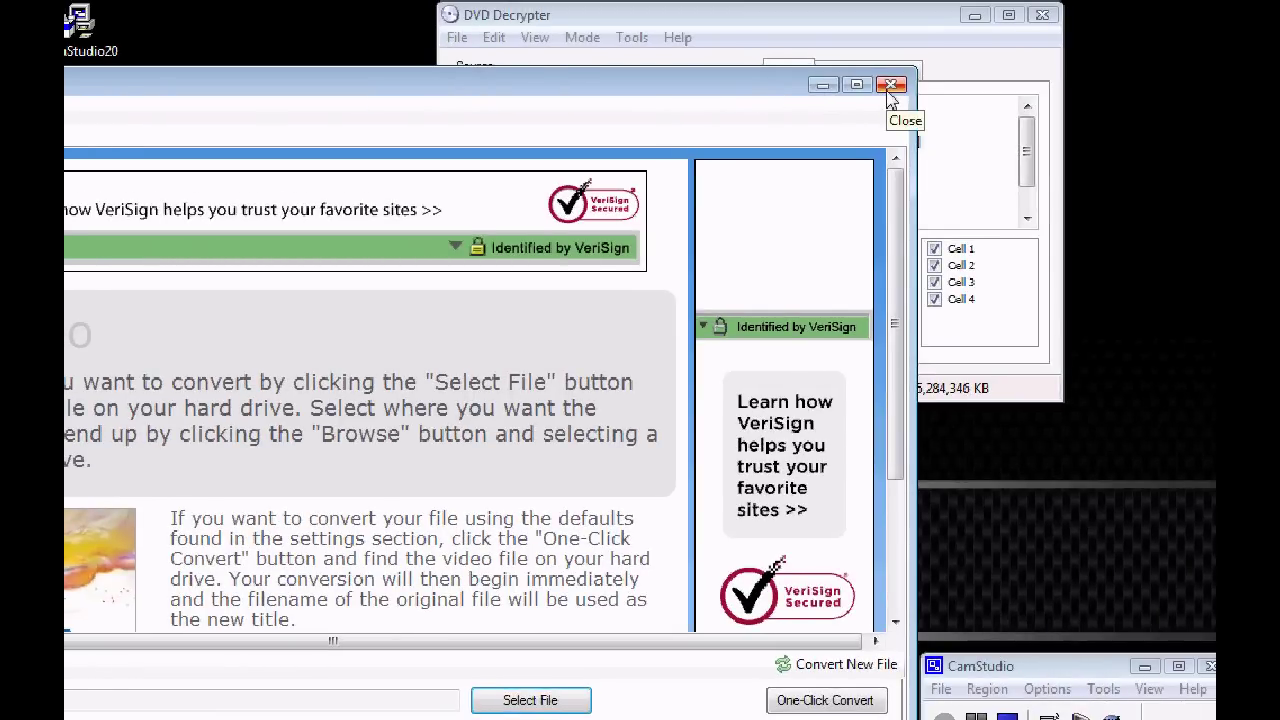
# Close Videora iPod Converter and dismiss the Program Compatibility Assistant
pyautogui.click(889, 88)
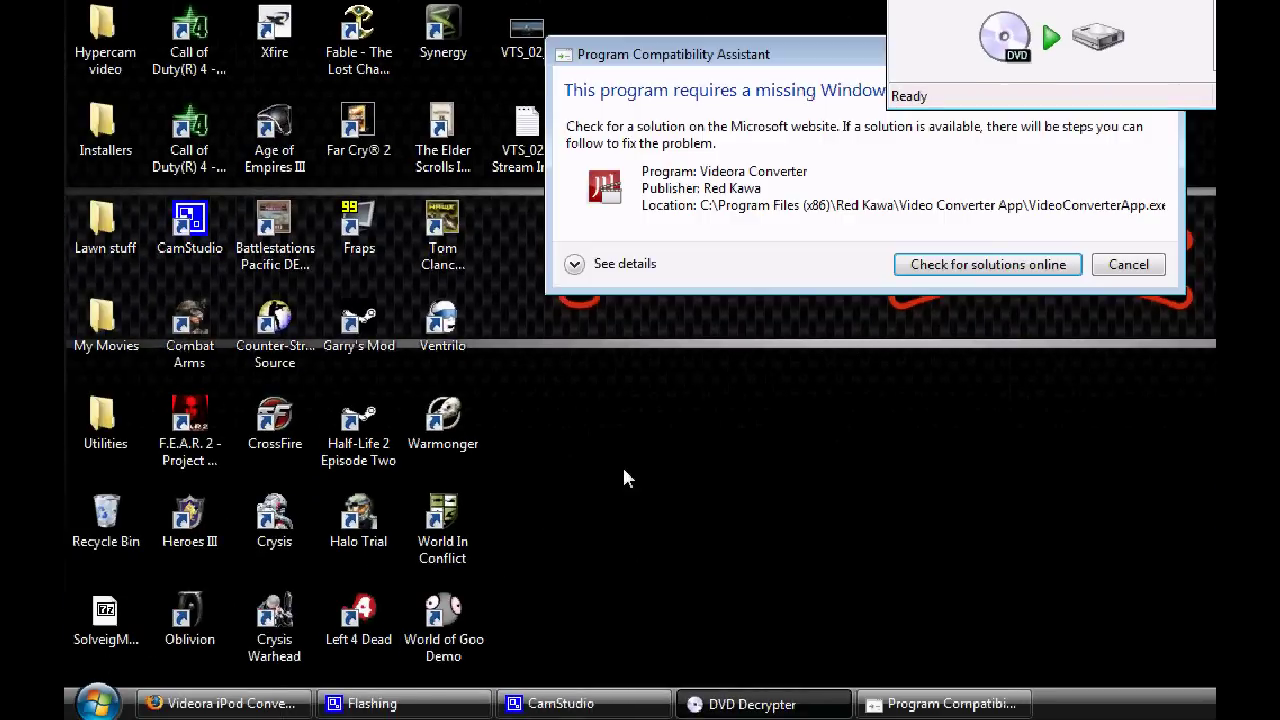
pyautogui.click(1015, 264)
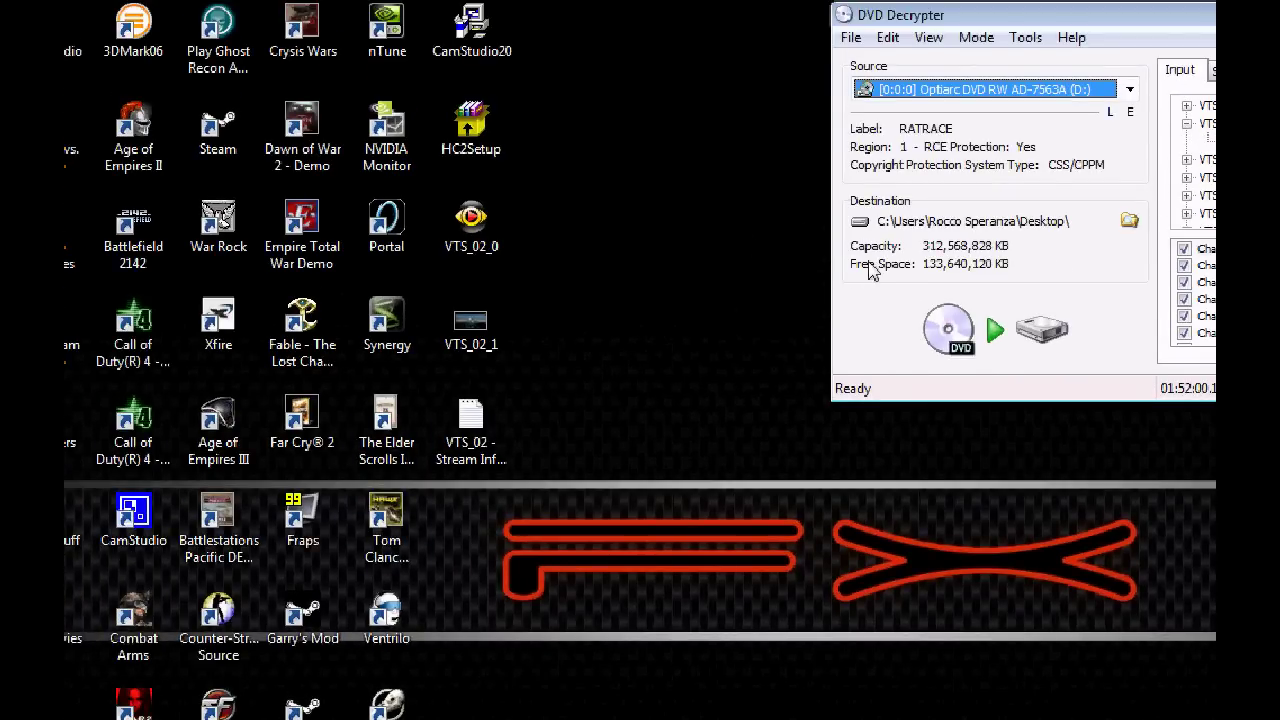
pyautogui.click(470, 330)
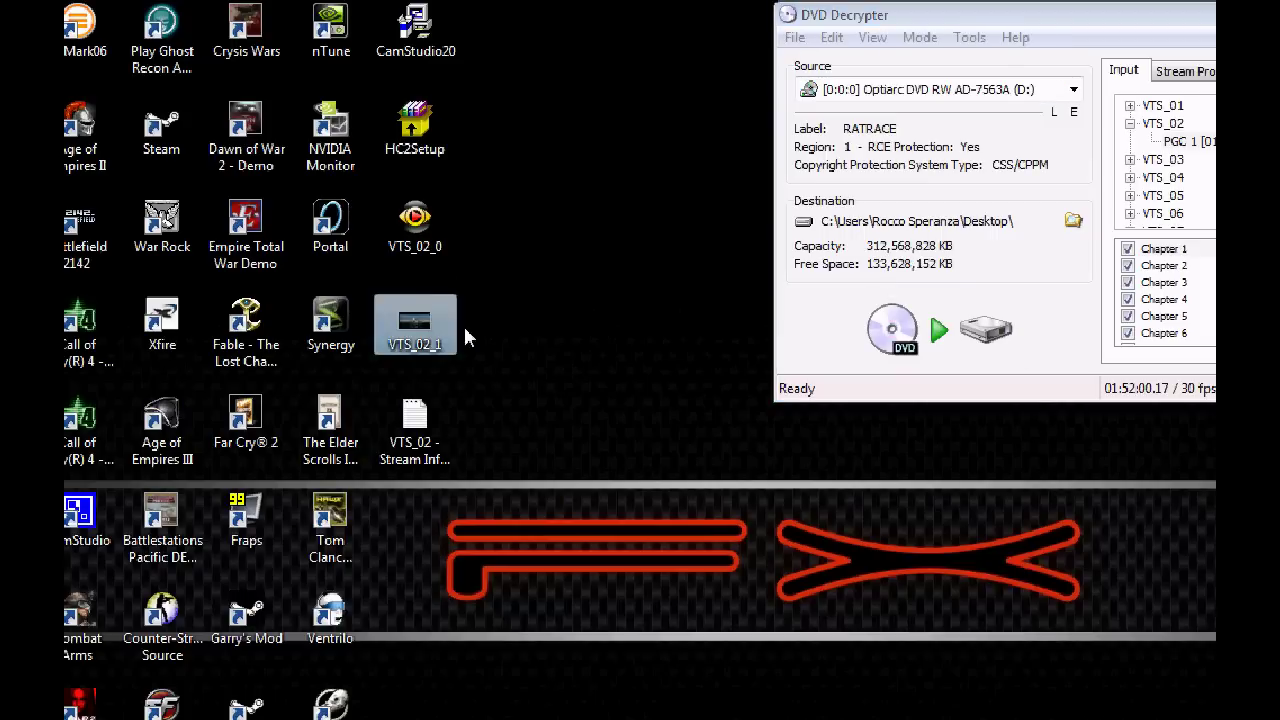
pyautogui.moveTo(432, 340)
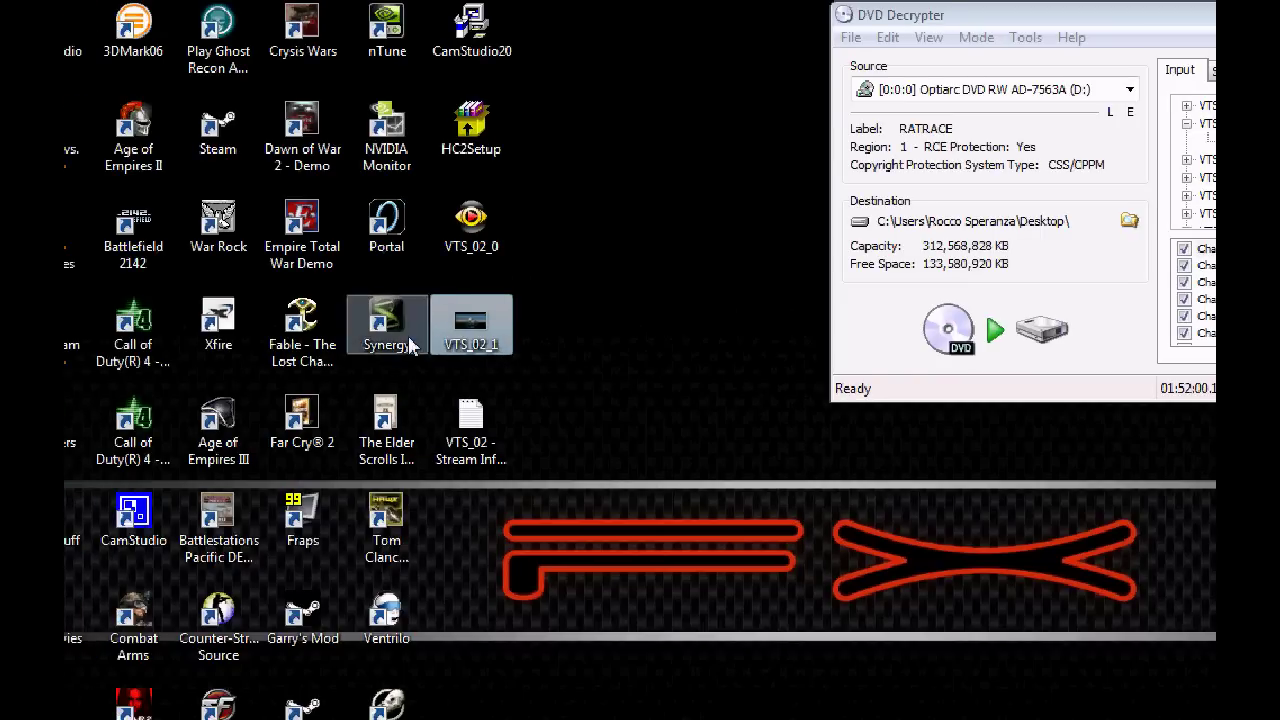
pyautogui.moveTo(535, 334); pyautogui.dragTo(442, 338)
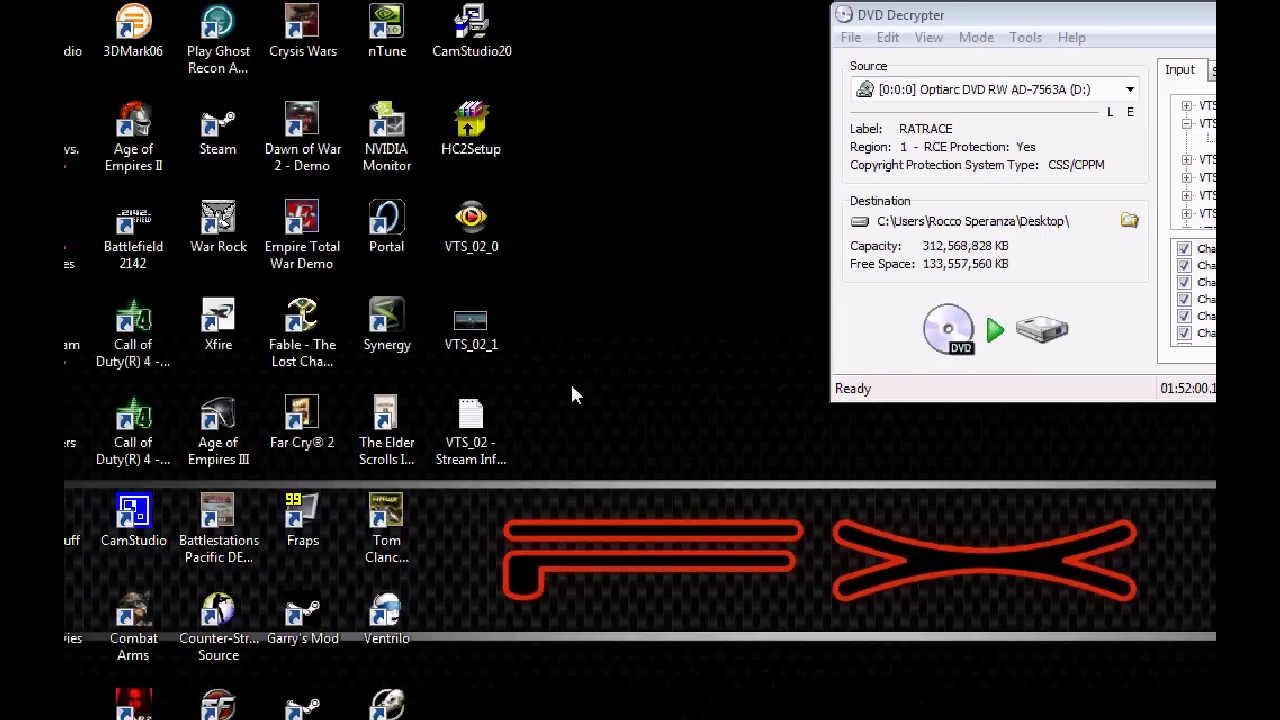
pyautogui.moveTo(561, 378); pyautogui.dragTo(492, 339)
pyautogui.click(642, 414)
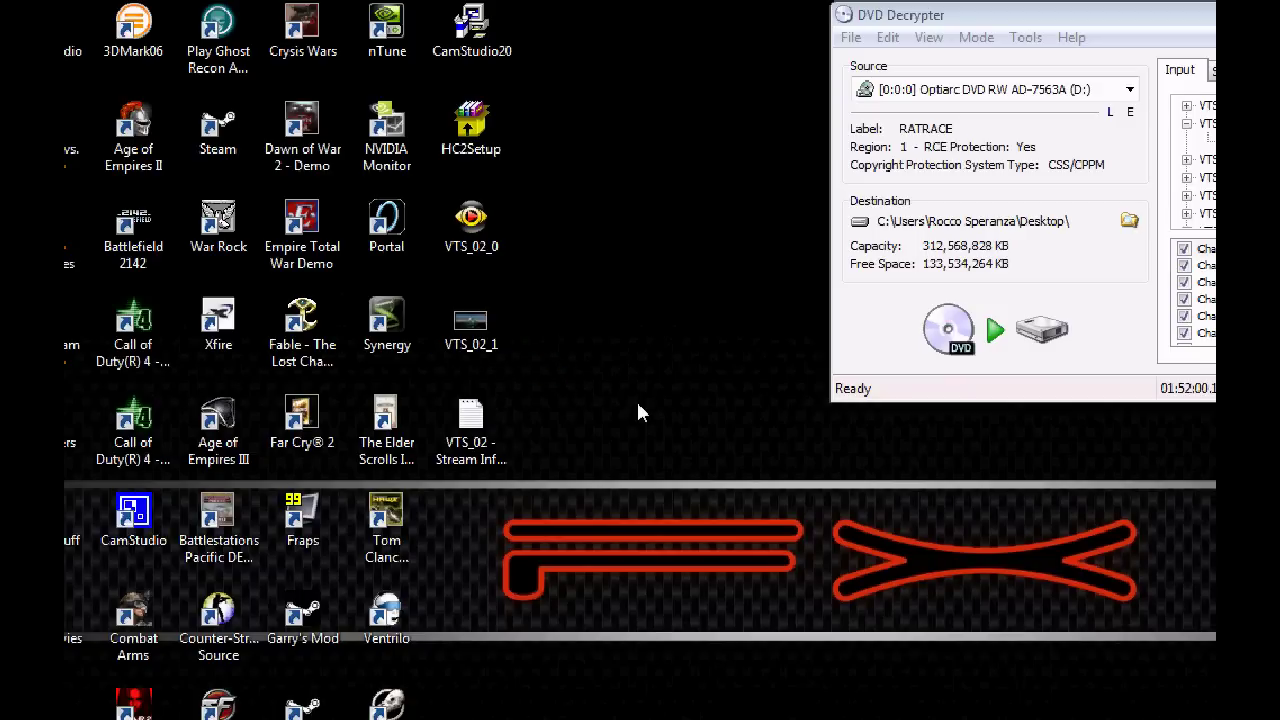